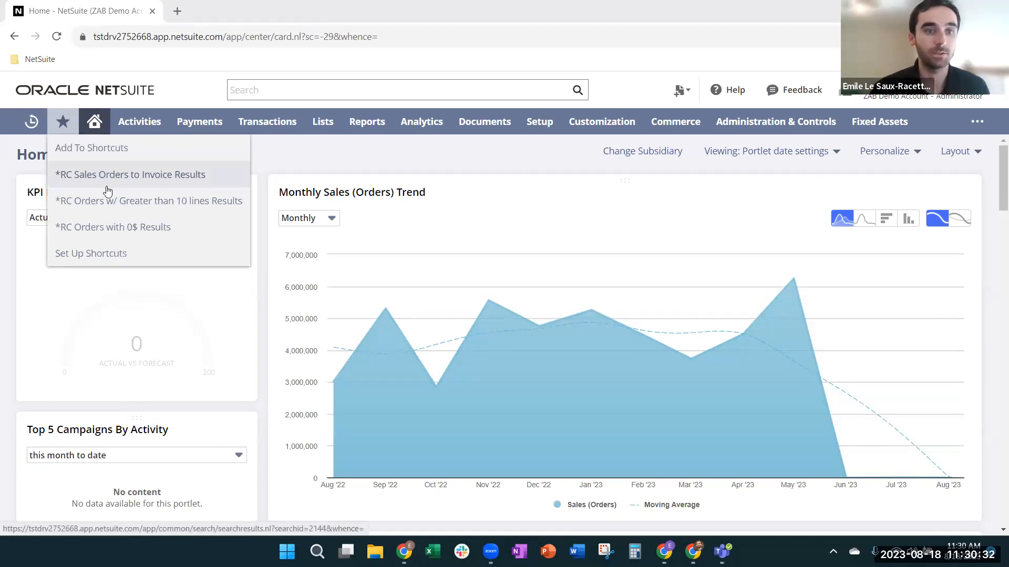
- Open the *RC Sales Orders to Invoice saved search for editing from its results and review its title and standard criteria
left_click(107, 185)
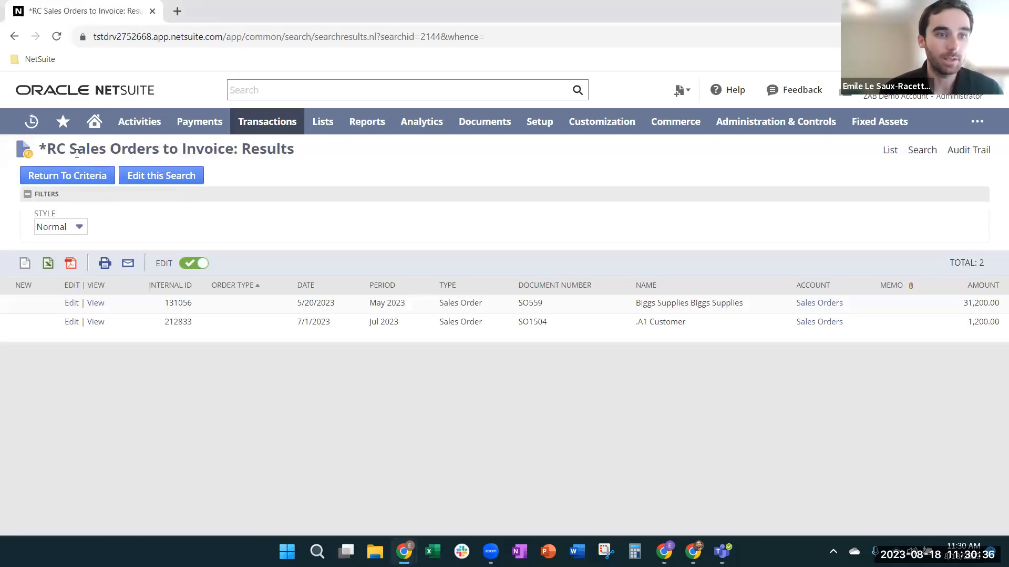
left_click_drag(71, 148, 232, 149)
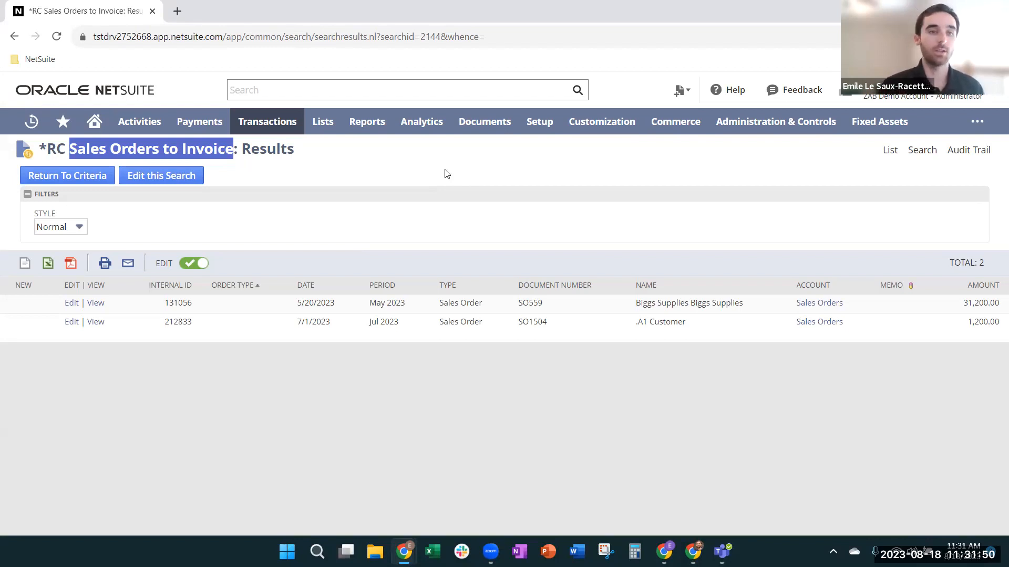
left_click(385, 164)
left_click(164, 182)
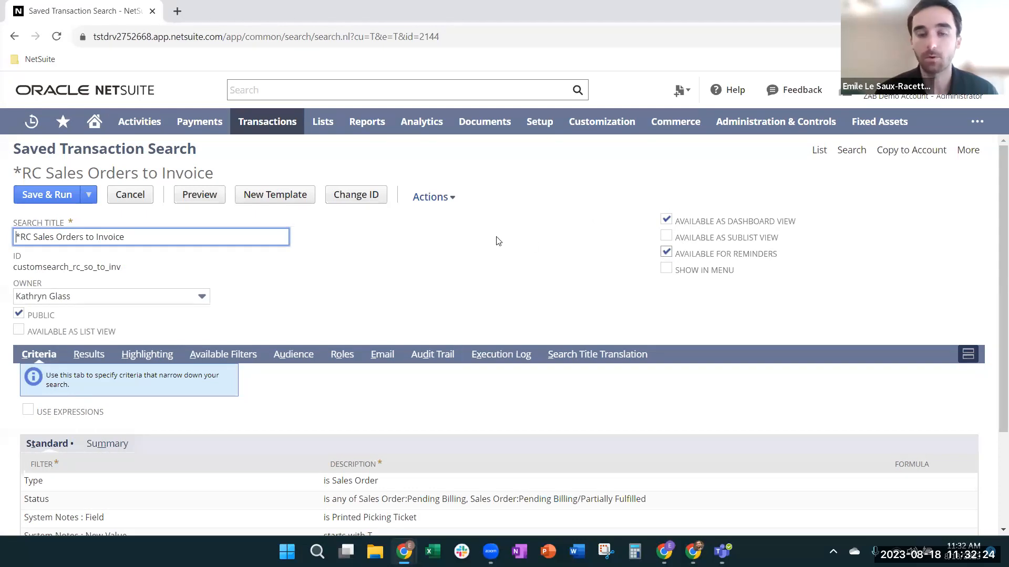
scroll(499, 261, "down", 2)
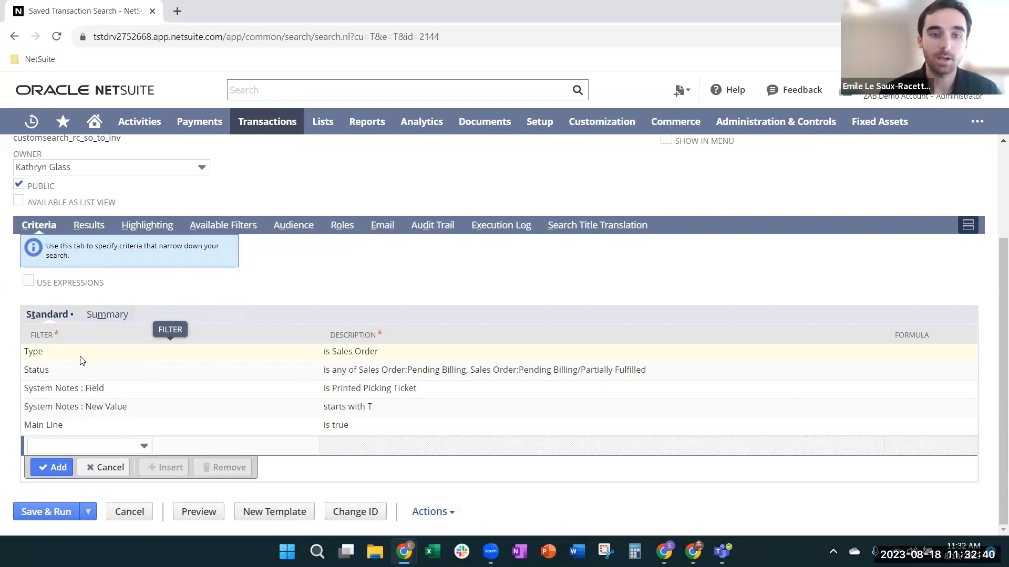
scroll(82, 360, "up", 3)
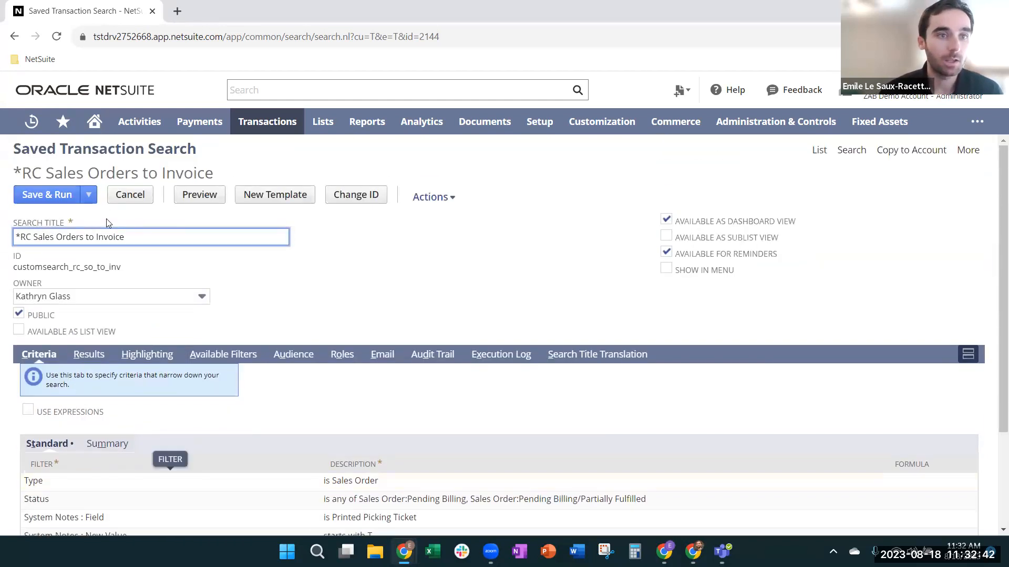
left_click_drag(59, 150, 144, 158)
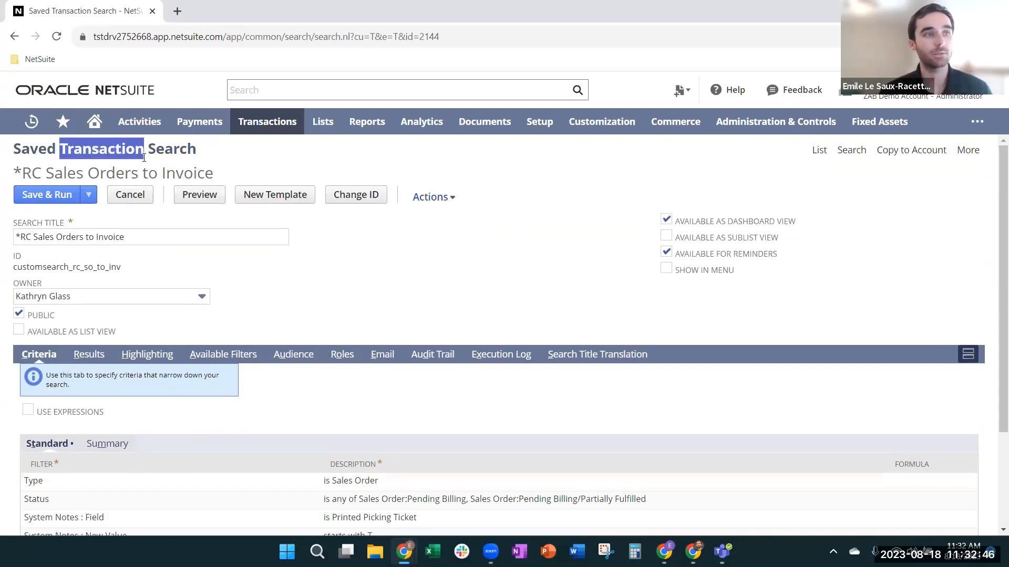
left_click(465, 253)
scroll(463, 253, "down", 3)
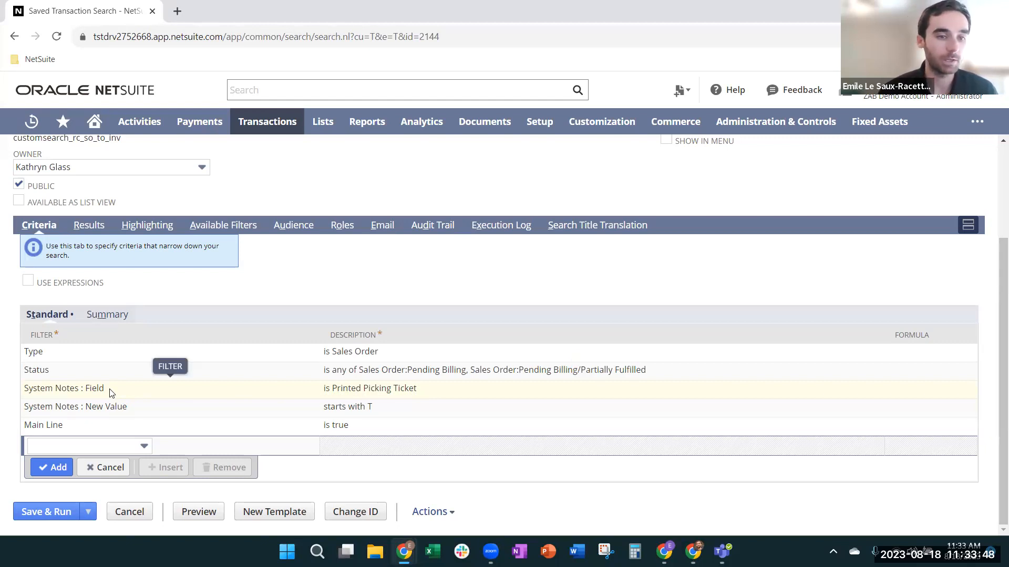
- Look through the System Notes fields available for a new criteria filter, without adding one
left_click(107, 448)
left_click_drag(337, 327, 337, 418)
scroll(208, 390, "down", 1)
scroll(207, 393, "down", 5)
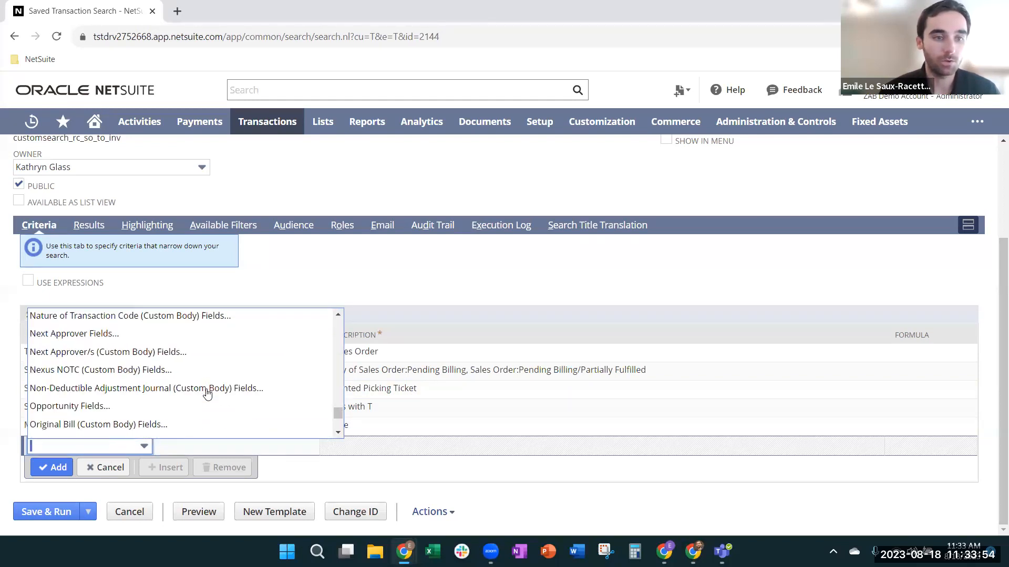
scroll(208, 394, "down", 8)
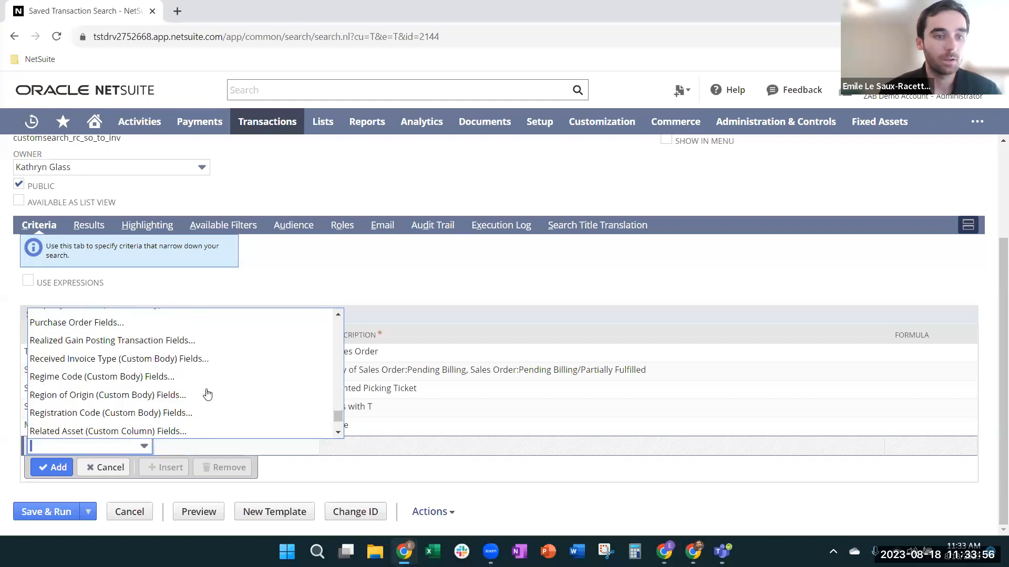
scroll(207, 394, "down", 3)
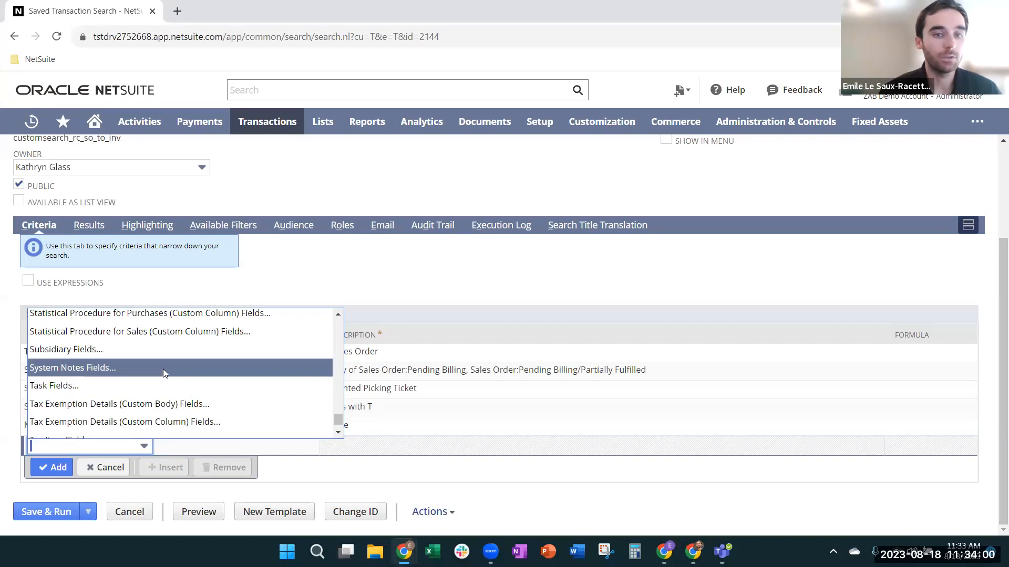
left_click(188, 368)
left_click(468, 218)
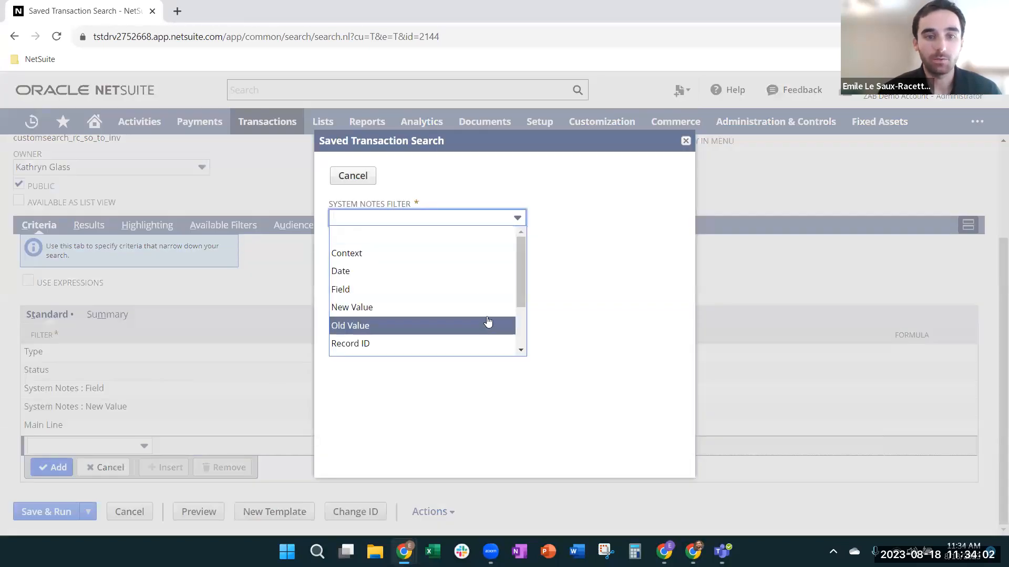
scroll(444, 289, "down", 1)
scroll(418, 297, "up", 1)
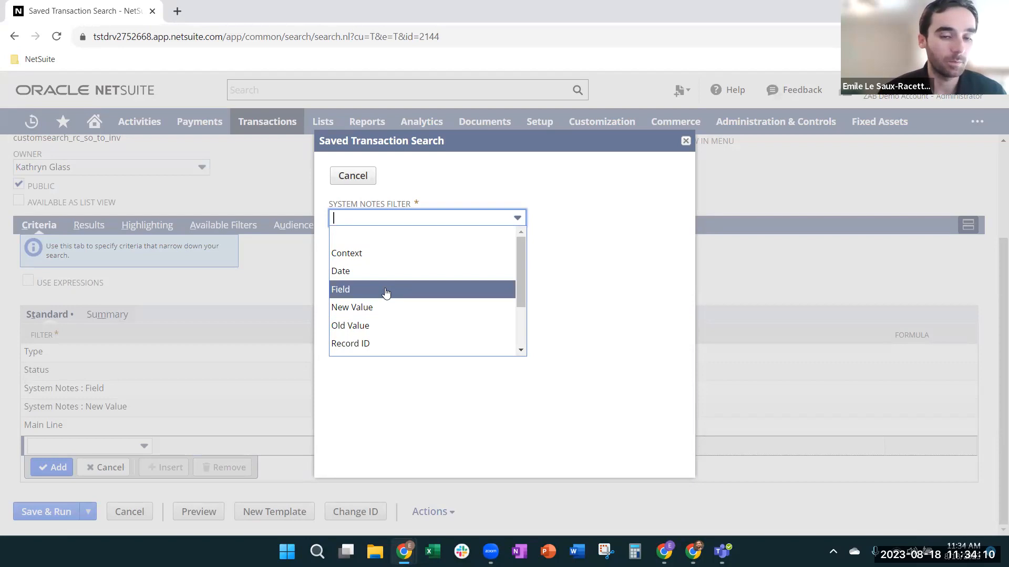
left_click(353, 178)
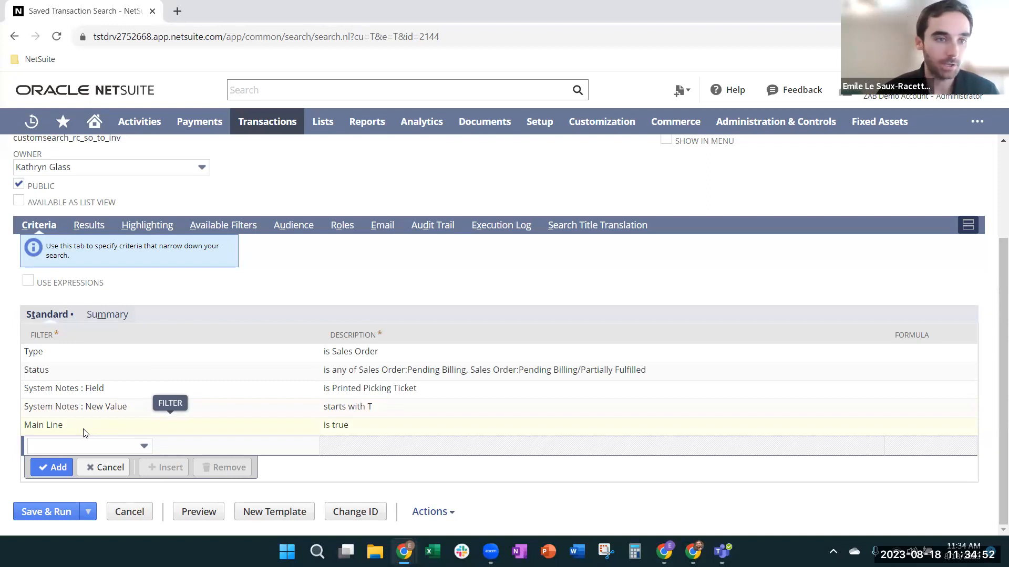
- Check the search's result columns, and save and run the search with the blank criteria line discarded
left_click(88, 226)
scroll(352, 439, "down", 4)
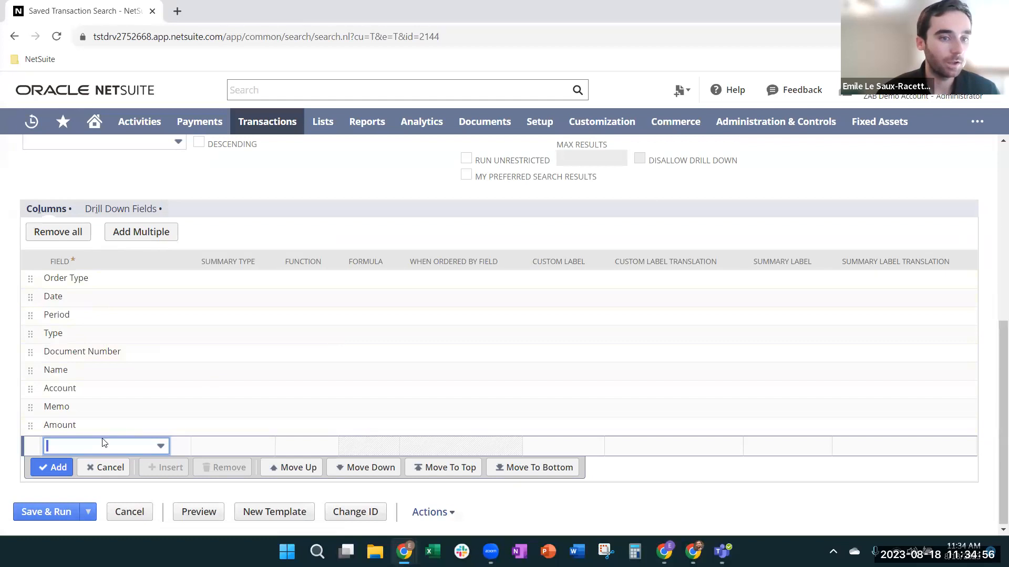
left_click(39, 513)
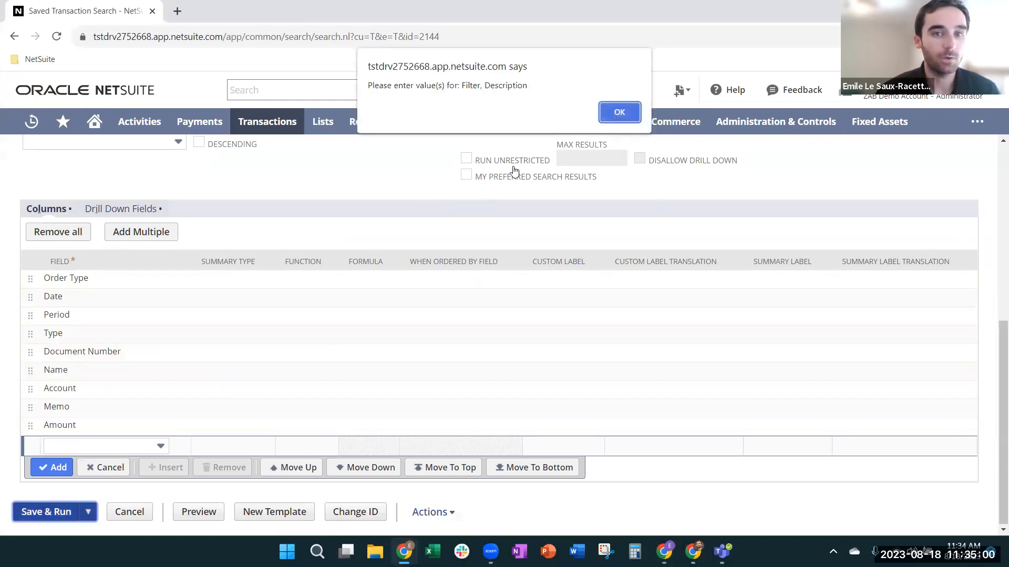
left_click(609, 116)
scroll(112, 297, "up", 2)
scroll(77, 236, "up", 1)
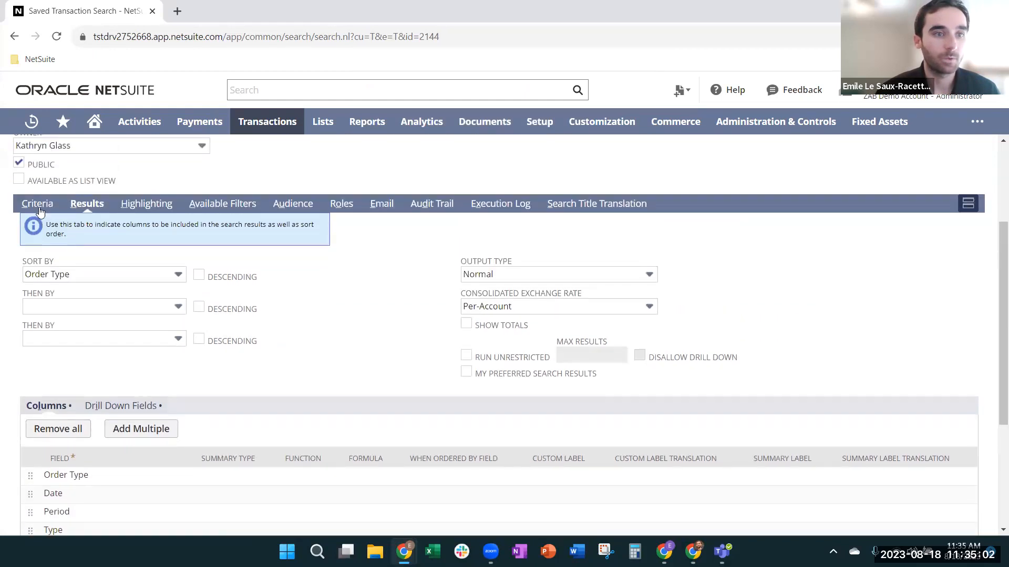
left_click(39, 206)
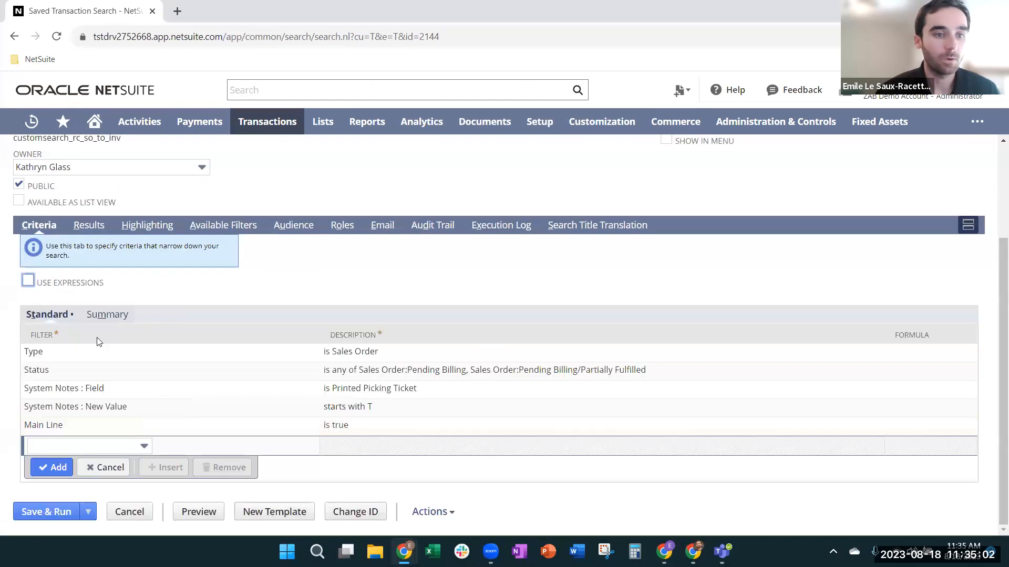
left_click(98, 467)
left_click(46, 513)
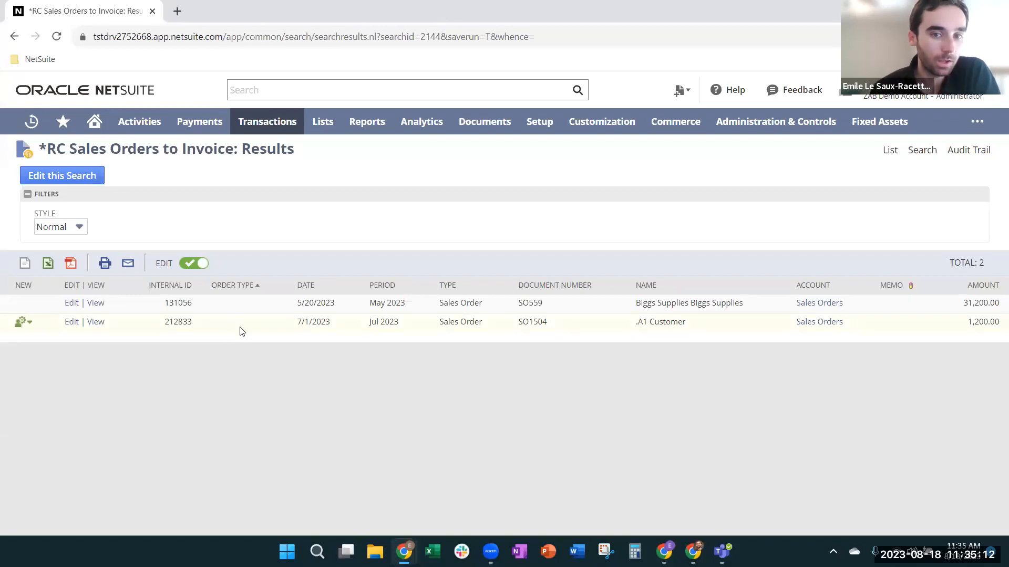
- Open the Biggs Supplies sales order in a new tab and examine its system notes for the Printed Picking Ticket change
middle_click(95, 303)
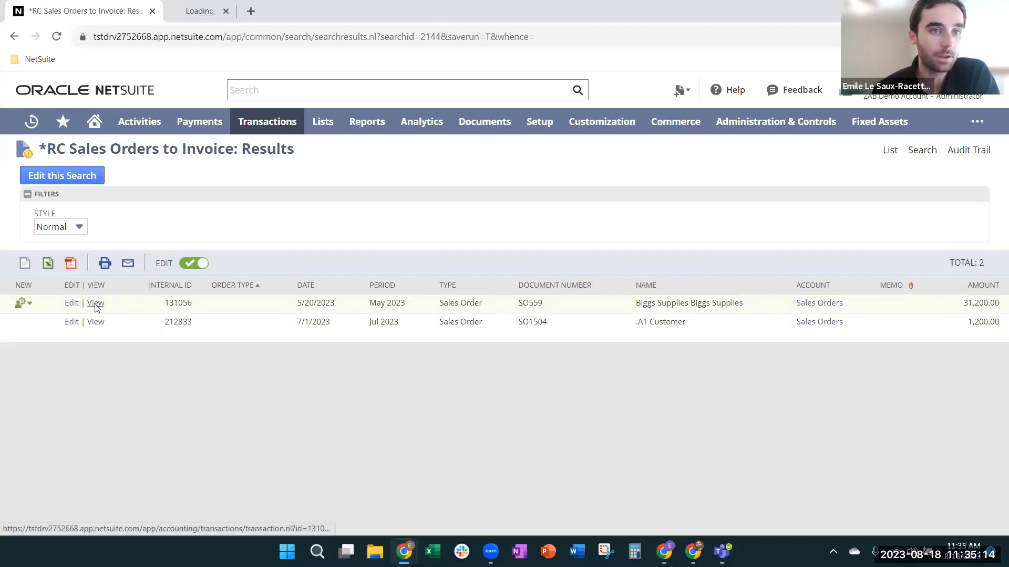
left_click(232, 15)
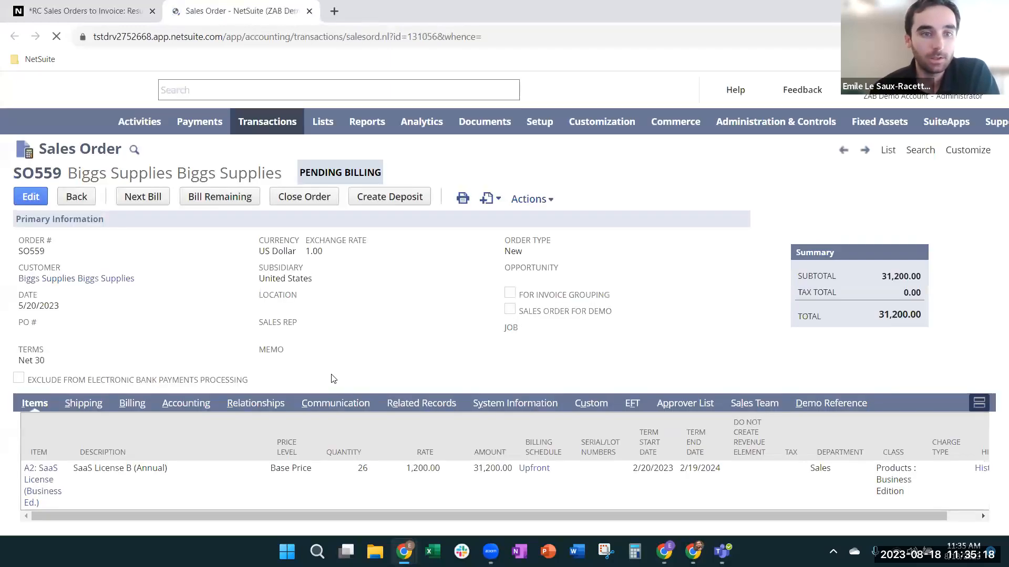
scroll(238, 342, "down", 1)
left_click(517, 364)
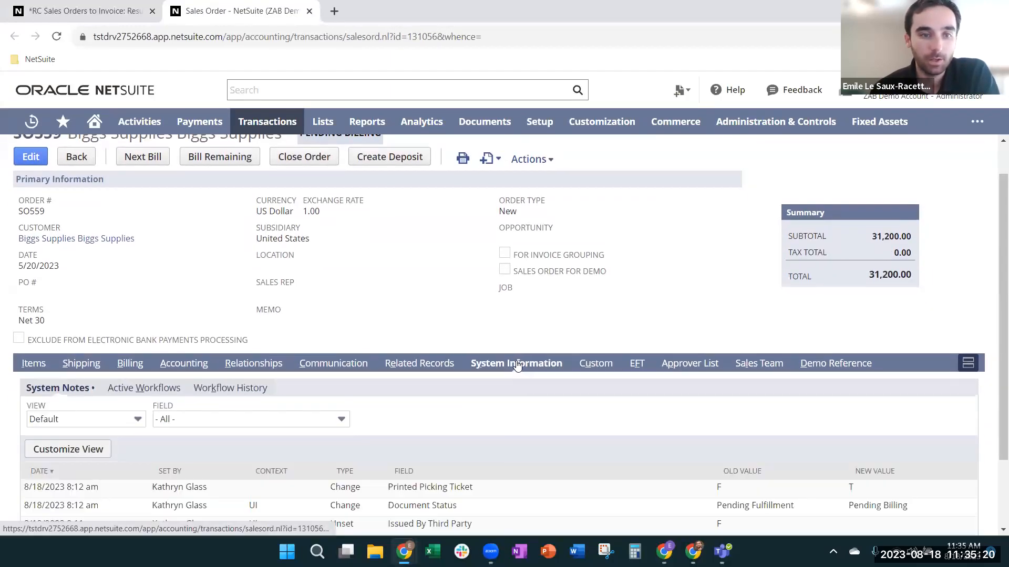
scroll(505, 349, "down", 1)
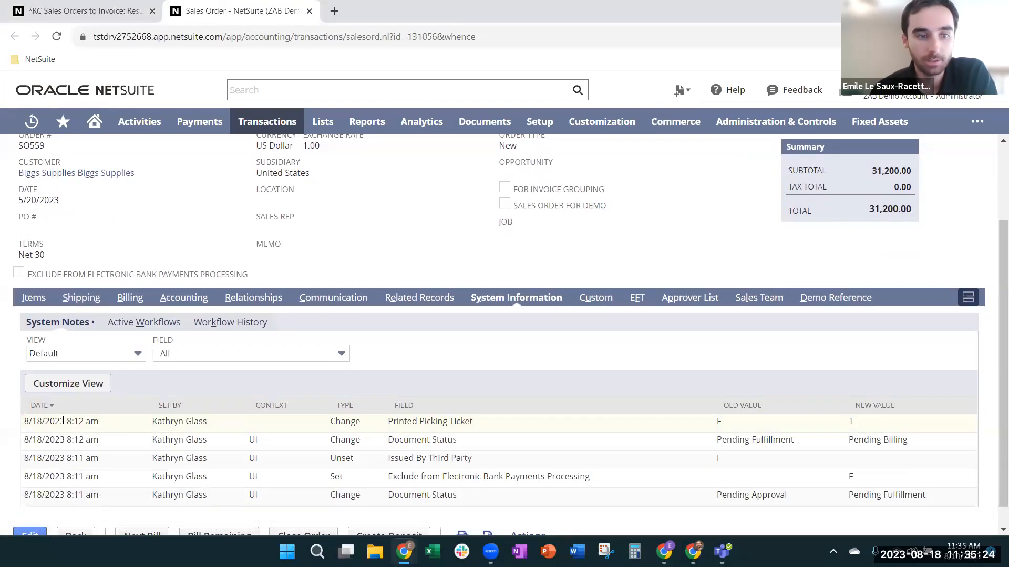
left_click_drag(65, 425, 107, 427)
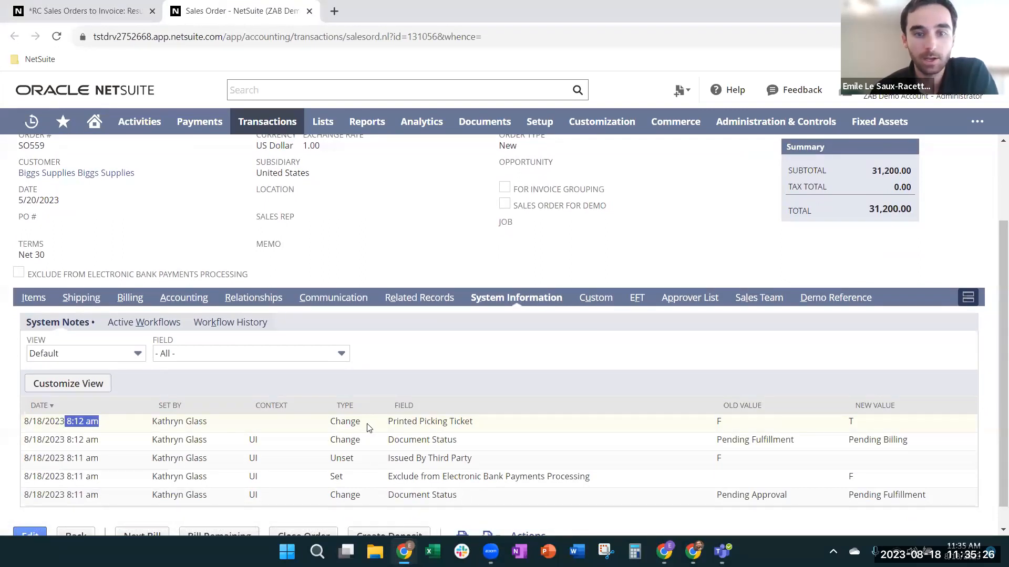
left_click_drag(388, 425, 480, 427)
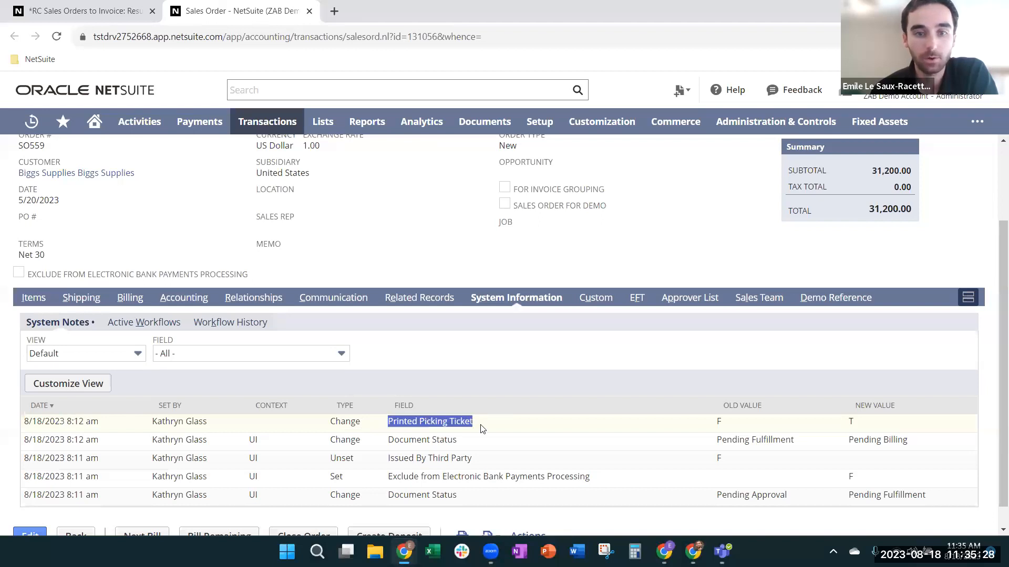
left_click(850, 425)
double_click(851, 426)
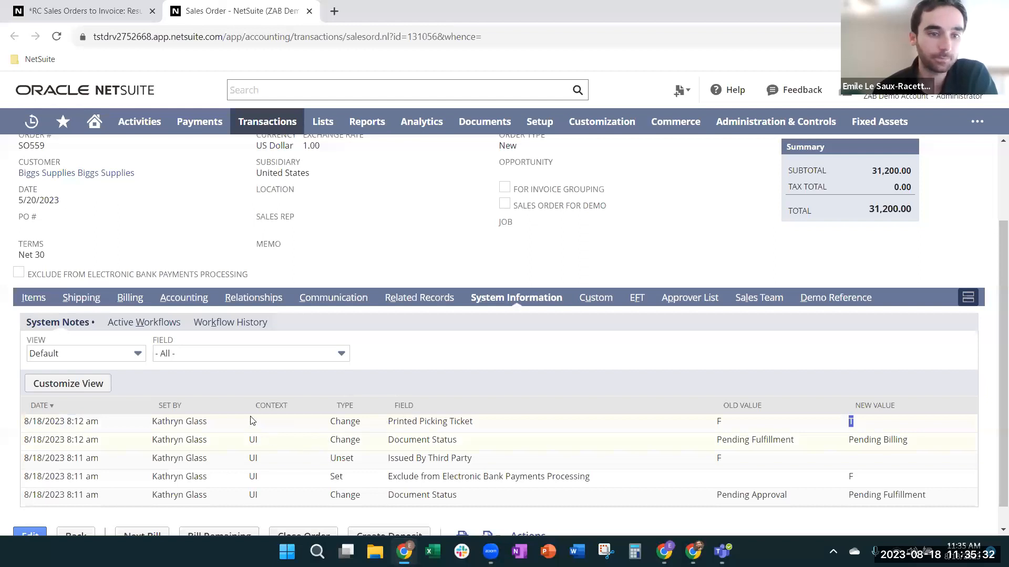
scroll(333, 238, "up", 2)
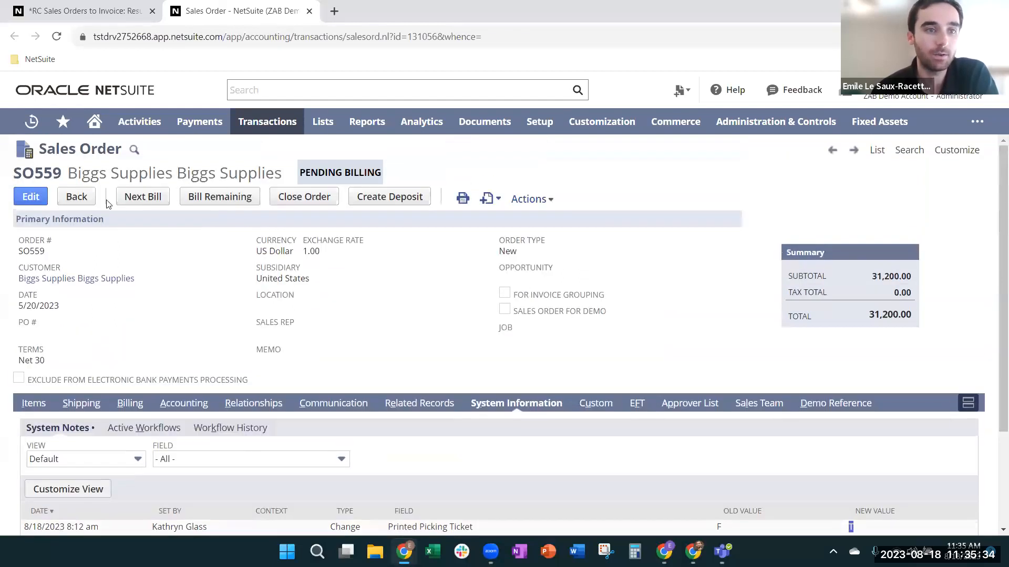
- Return to the *RC Sales Orders to Invoice results and reopen the search to review its criteria
left_click(77, 6)
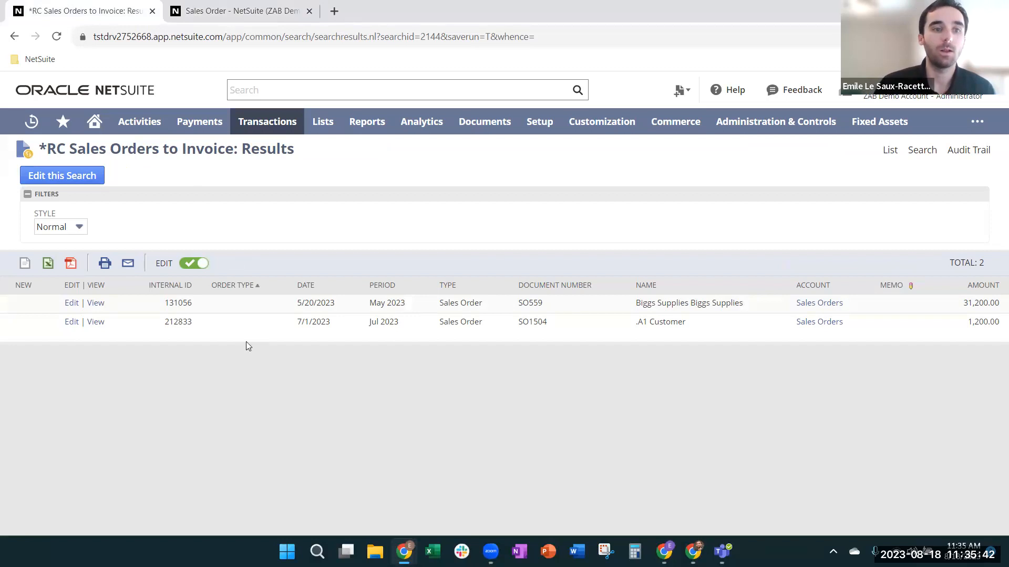
left_click(62, 178)
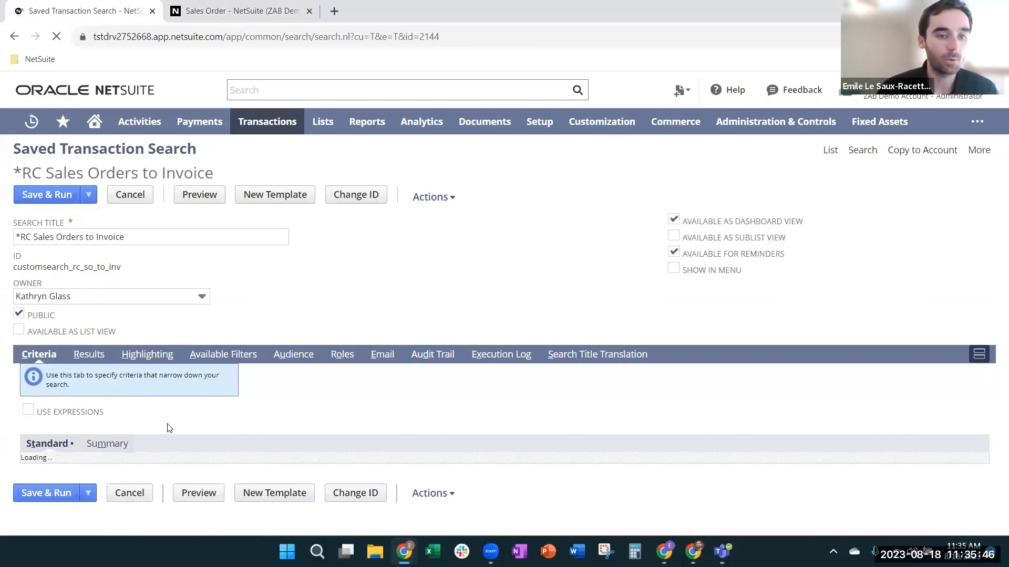
scroll(351, 414, "down", 1)
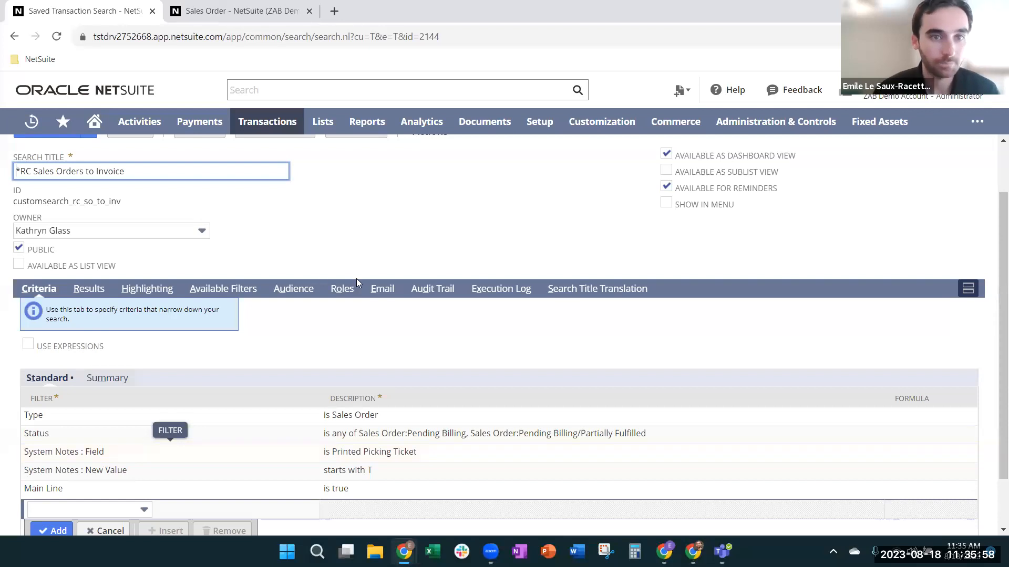
scroll(356, 278, "up", 3)
- Open the *RC Orders w/ Greater than 10 lines results from the home dashboard and edit that search to review its criteria
left_click(95, 121)
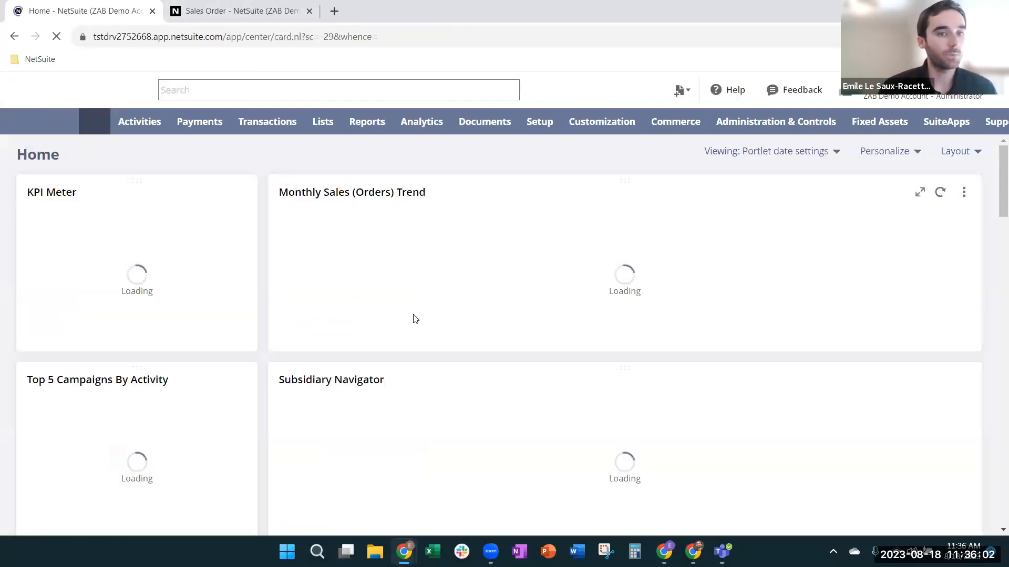
mouse_move(60, 123)
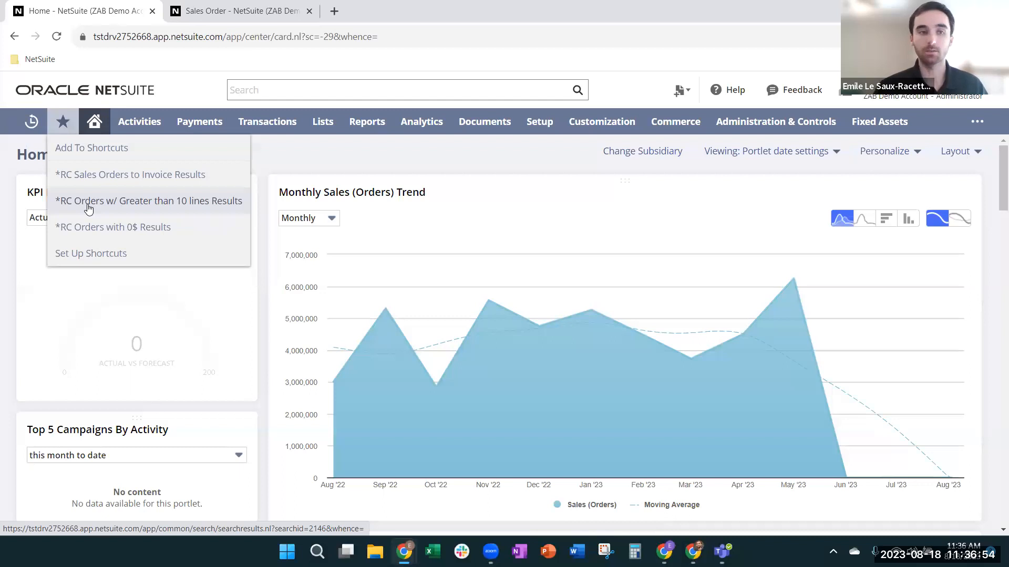
left_click(89, 205)
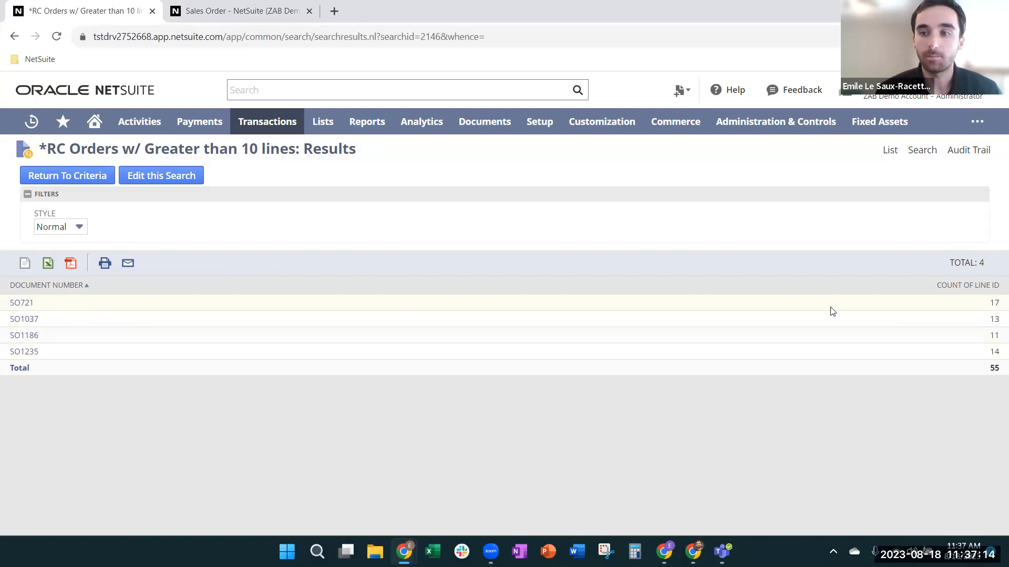
double_click(994, 305)
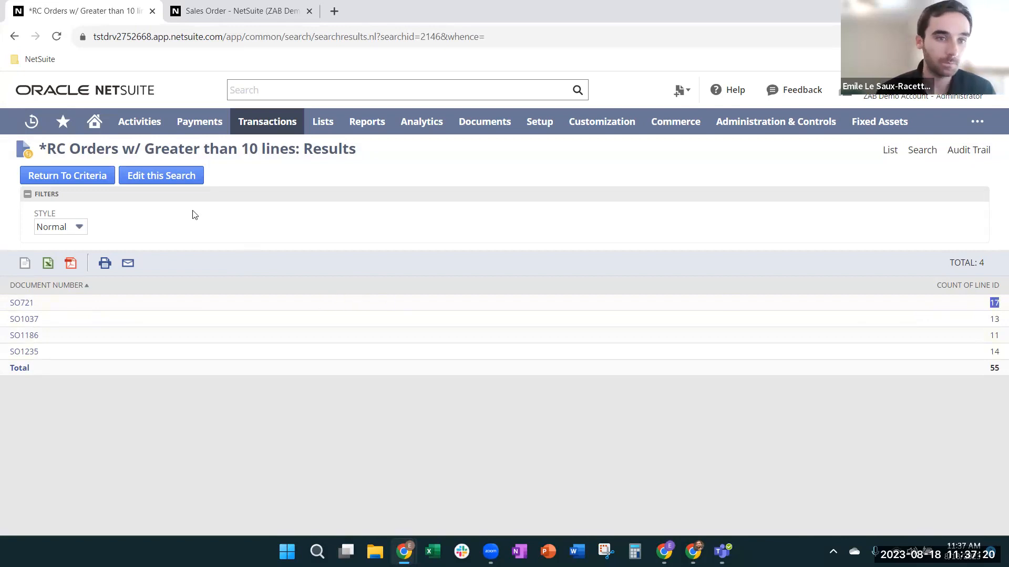
left_click(161, 178)
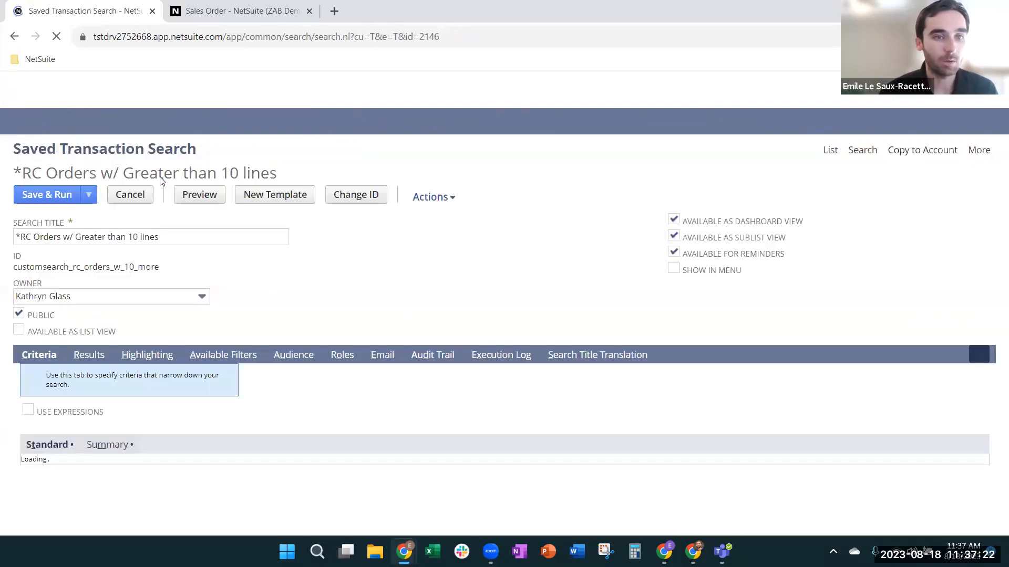
scroll(366, 315, "down", 2)
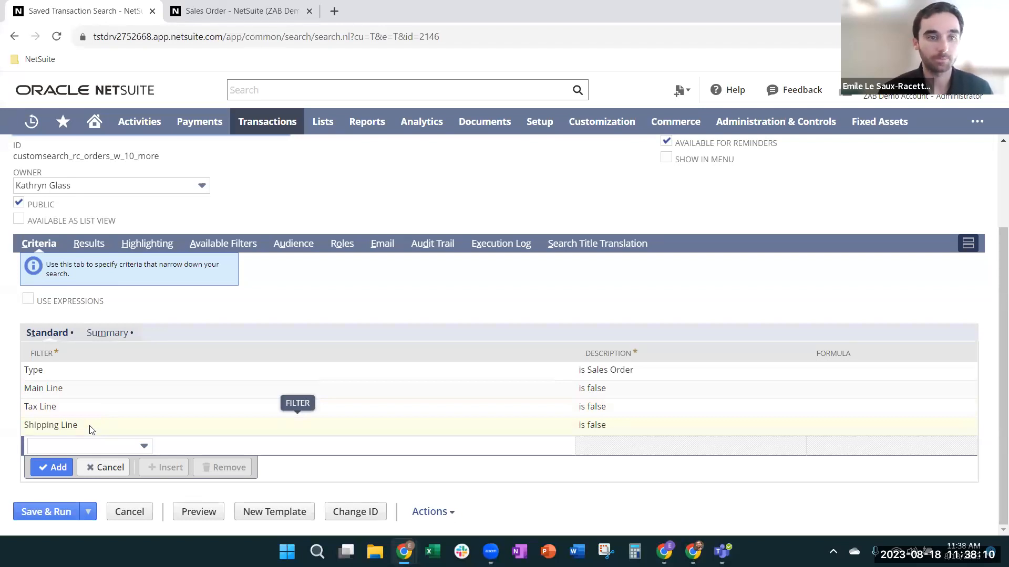
- Review the summary criteria of the *RC Orders w/ Greater than 10 lines search, and save and run it
left_click(108, 333)
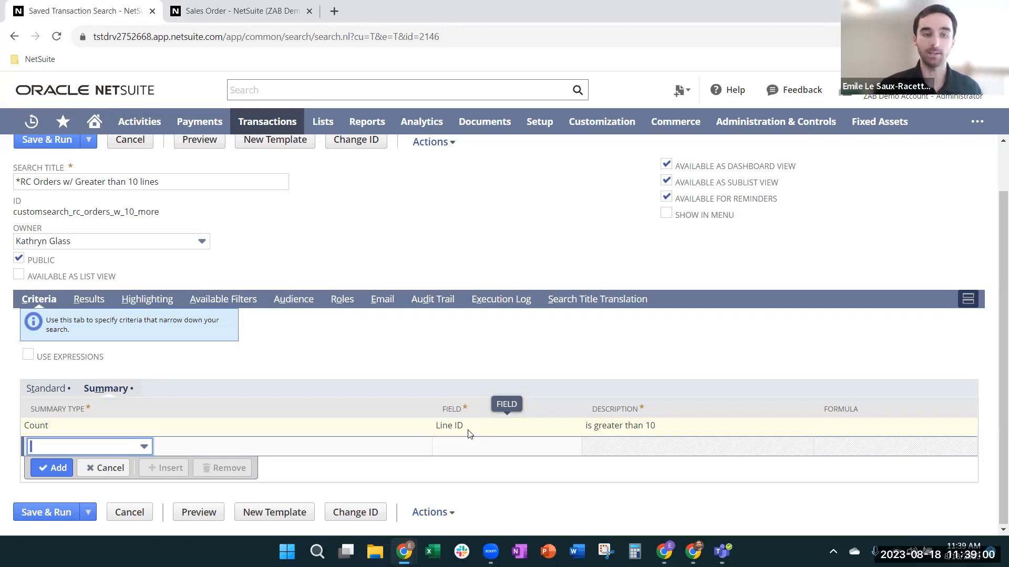
left_click(45, 512)
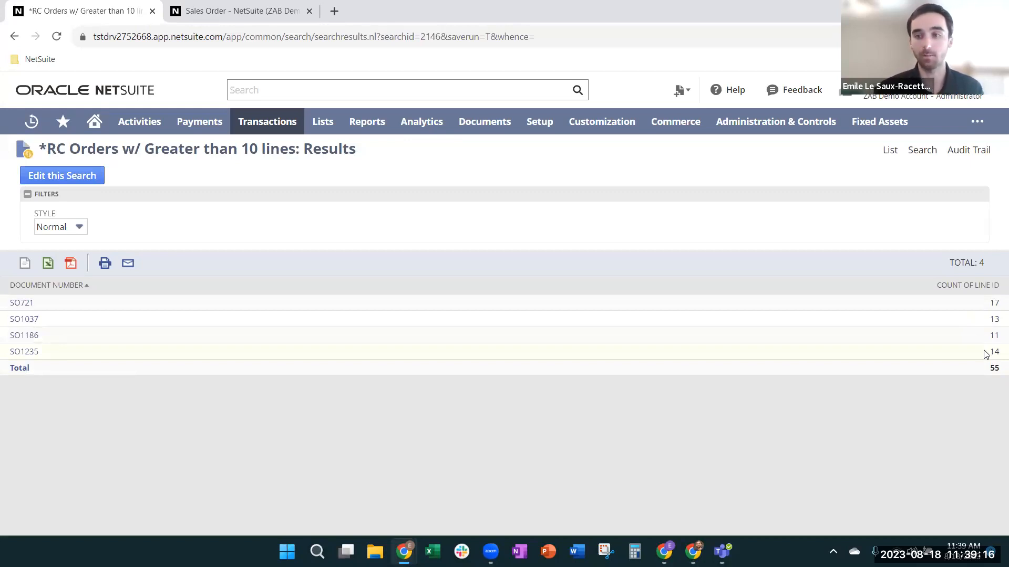
- Drill down into the last listed order in a new tab and examine the item lines on its sales order
left_click(37, 352, "ctrl")
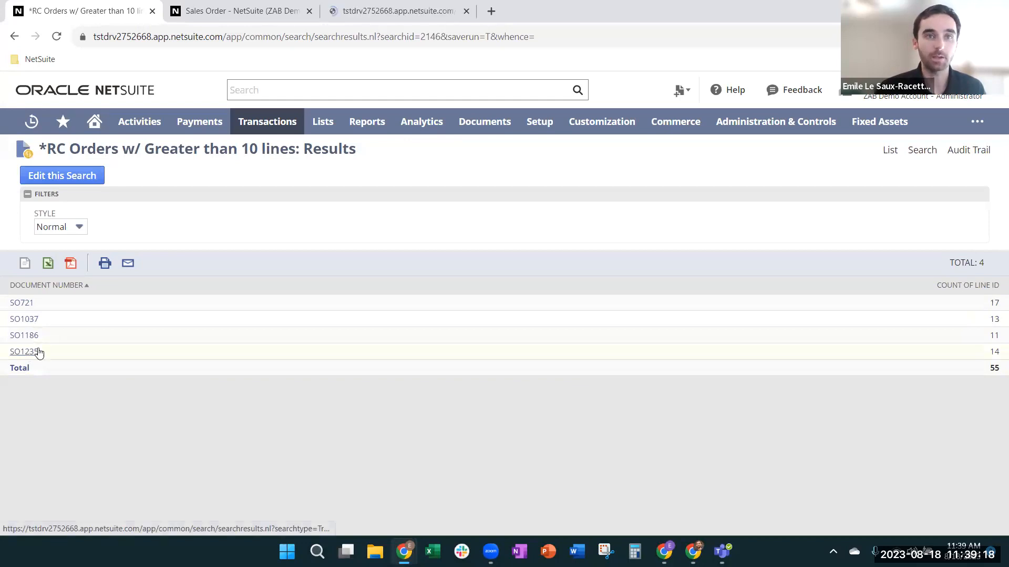
left_click(389, 10)
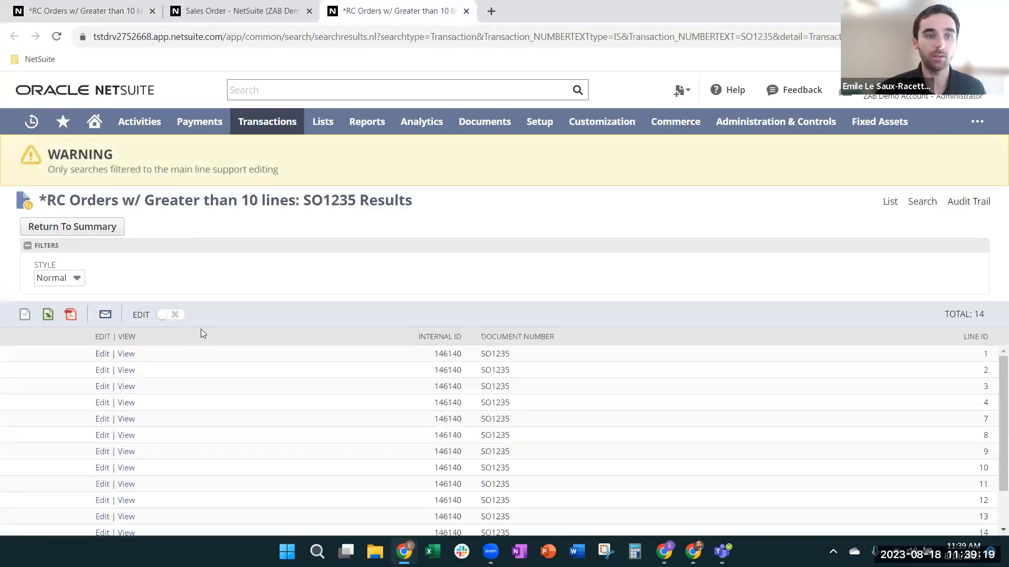
left_click(124, 355)
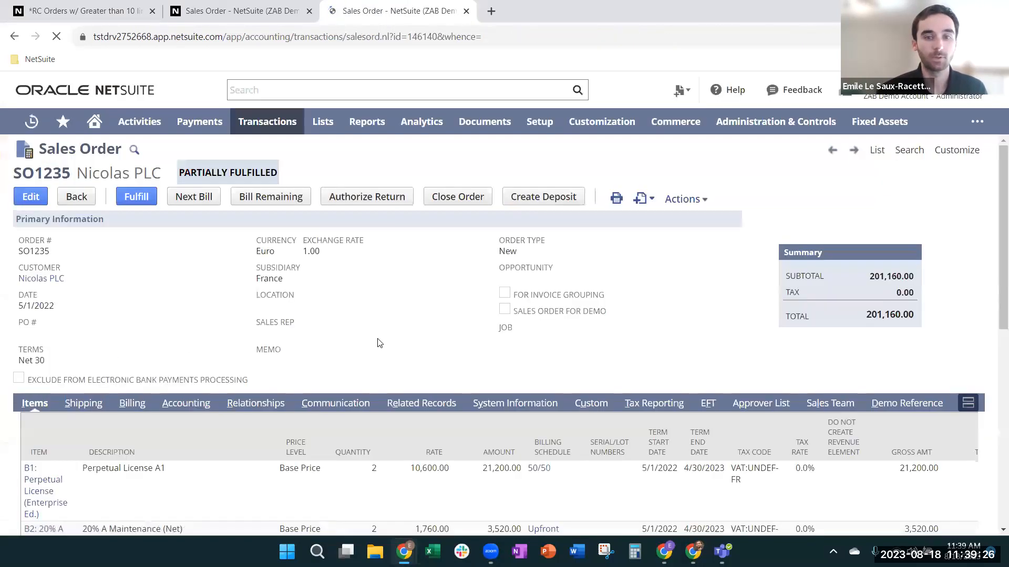
scroll(385, 343, "down", 10)
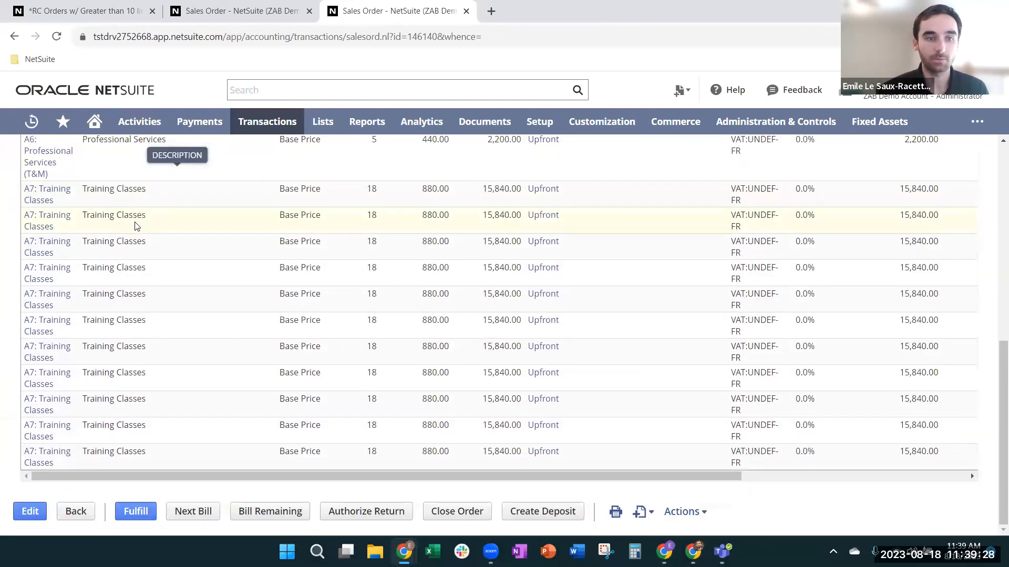
scroll(156, 382, "up", 10)
scroll(152, 378, "down", 10)
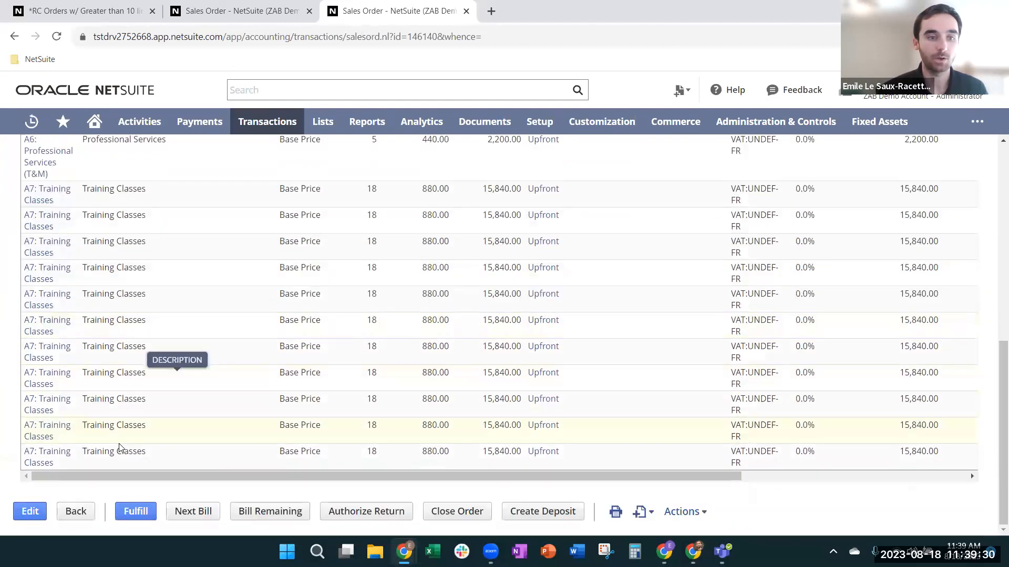
left_click(15, 36)
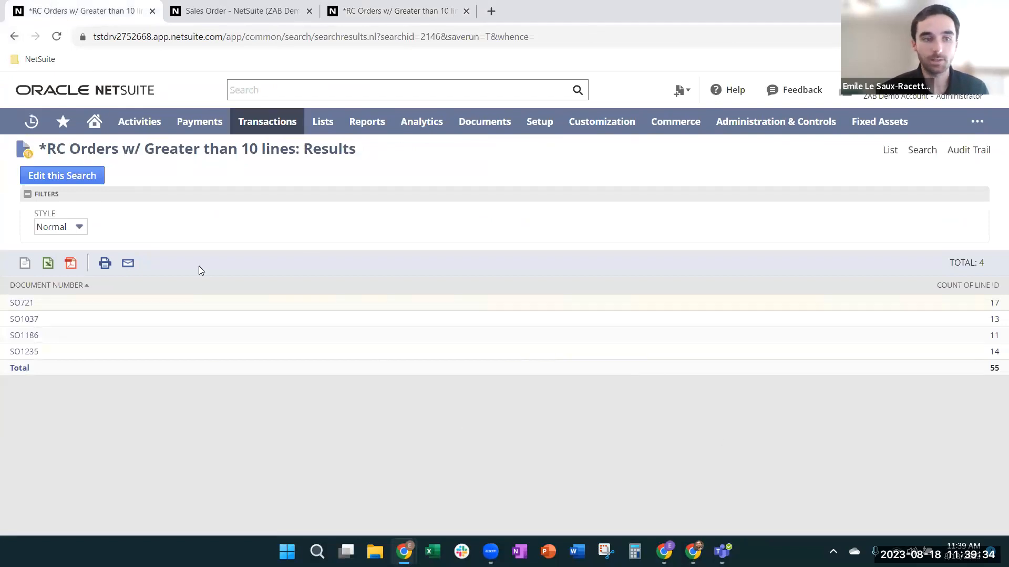
- Reopen the search to examine the Document Number and Line ID result columns and their summary types, and save and run it
left_click(59, 178)
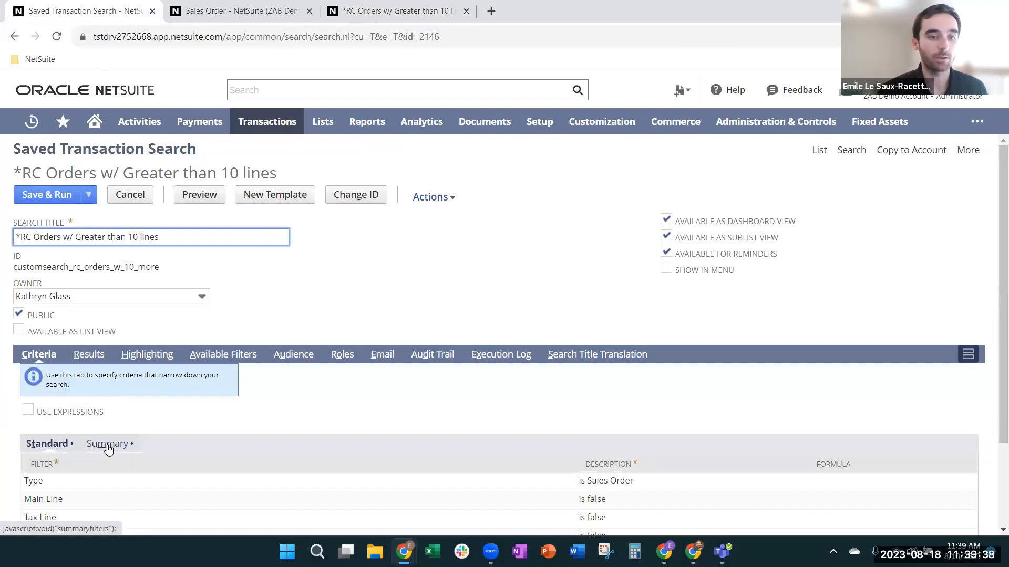
scroll(104, 391, "down", 1)
left_click(93, 290)
scroll(157, 368, "down", 3)
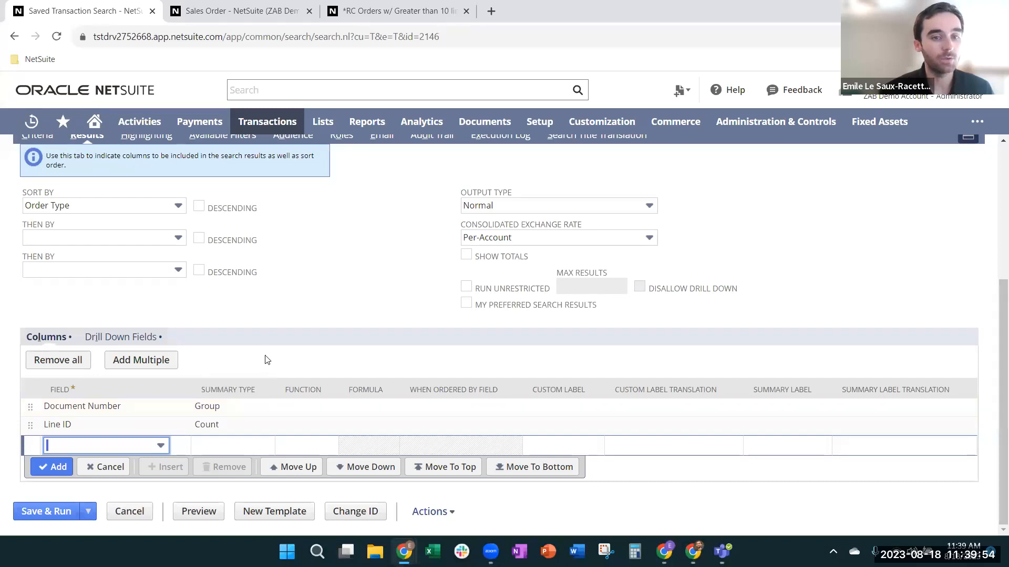
left_click(239, 407)
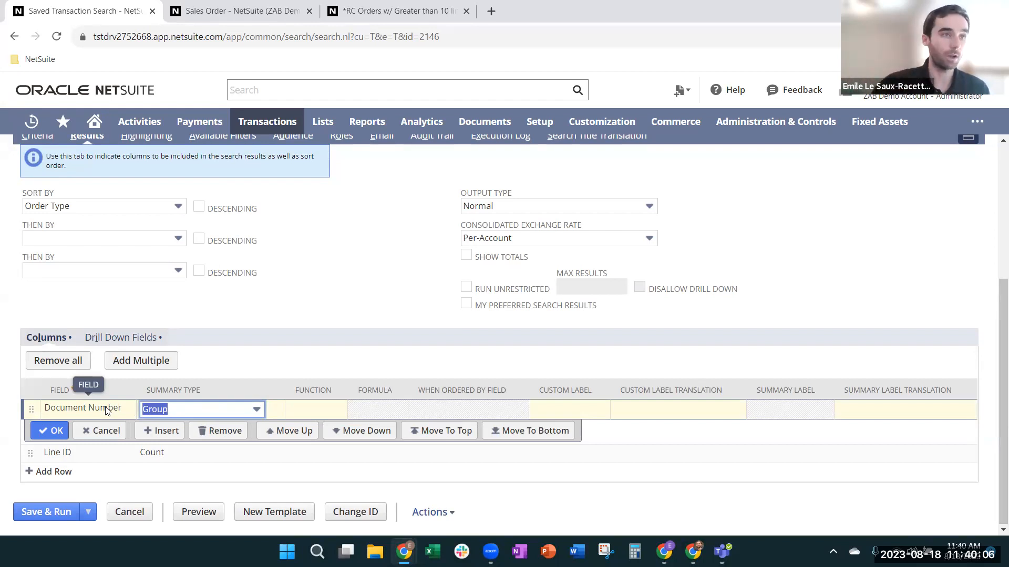
left_click(89, 454)
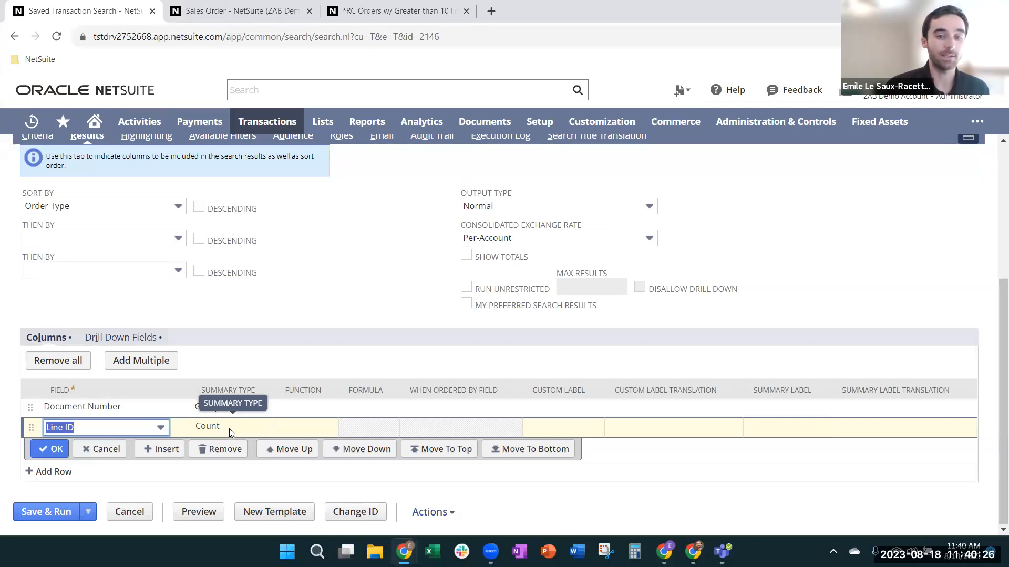
left_click(53, 449)
left_click(50, 518)
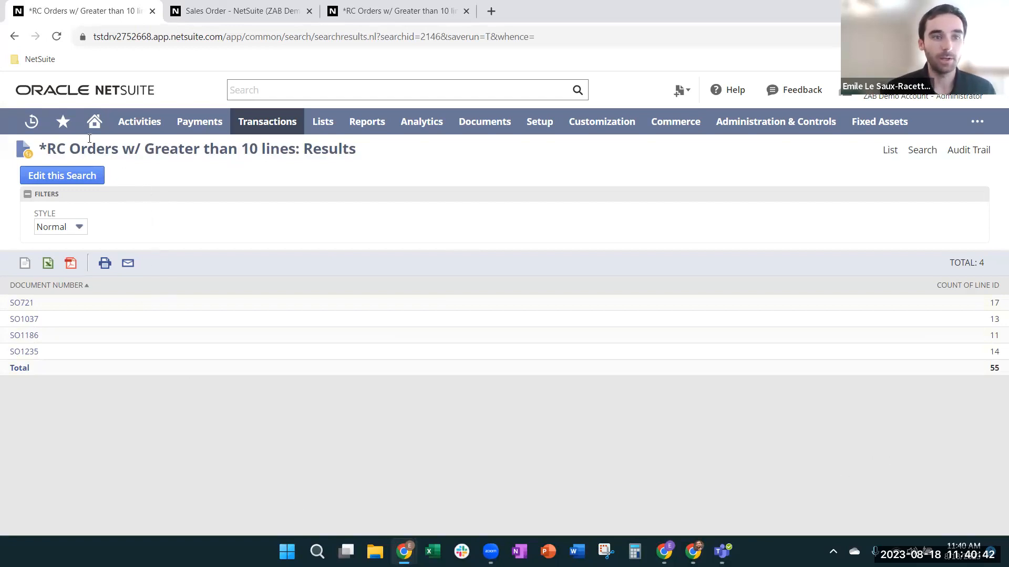
- Open the *RC Orders with 0$ results from the home dashboard shortcuts and close the two leftover browser tabs
left_click(98, 129)
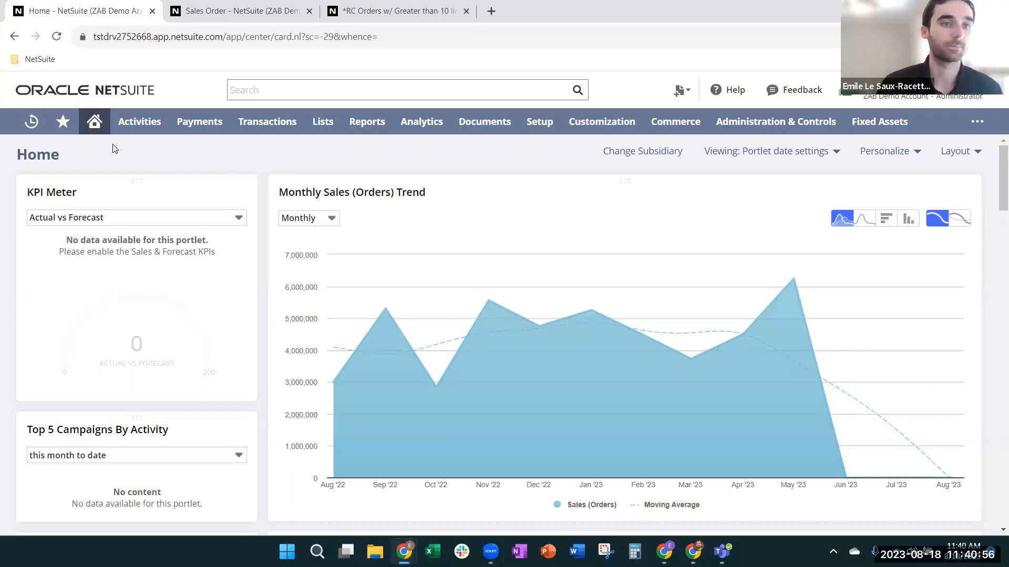
mouse_move(63, 122)
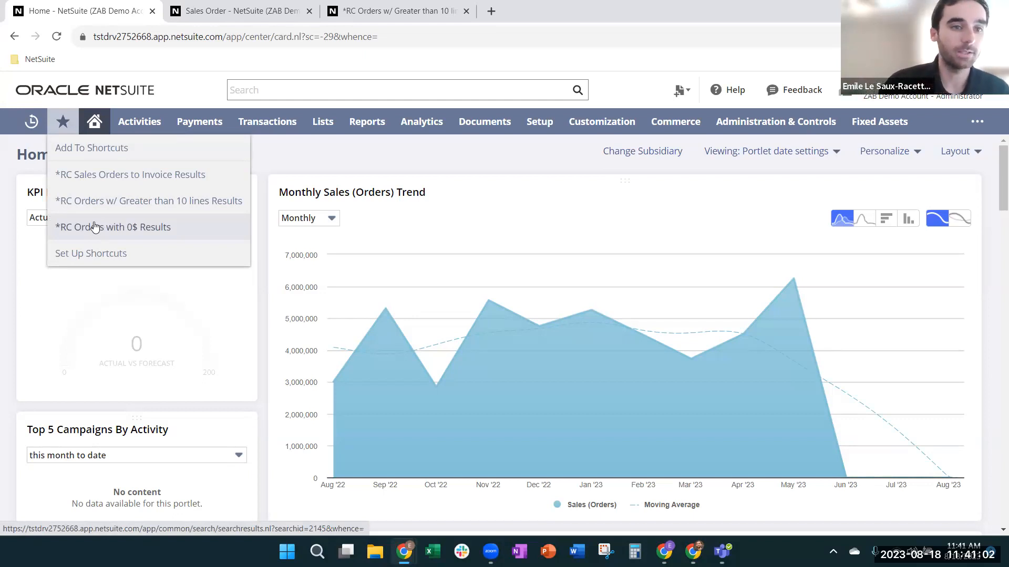
left_click(182, 228)
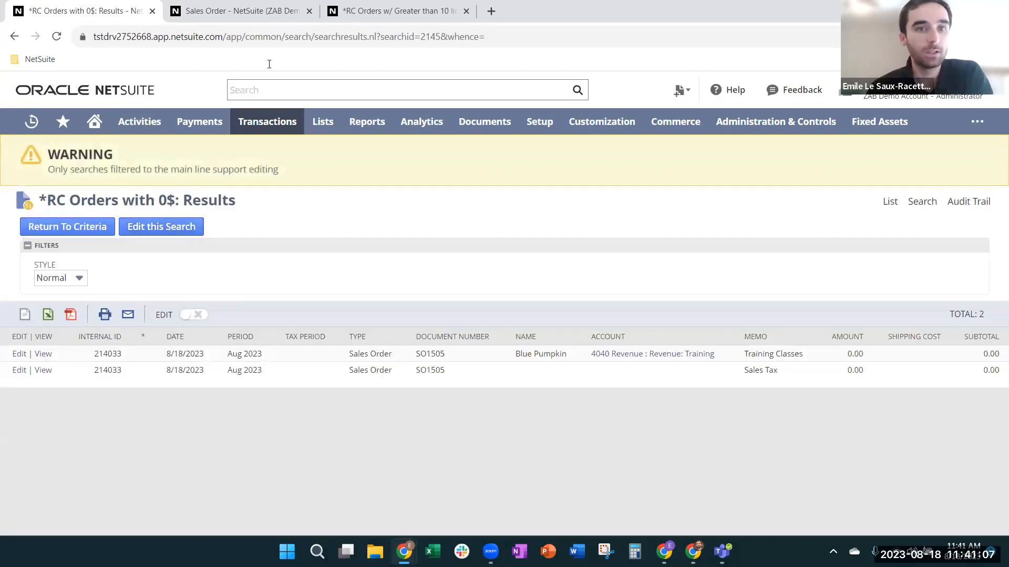
left_click(309, 11)
left_click(308, 11)
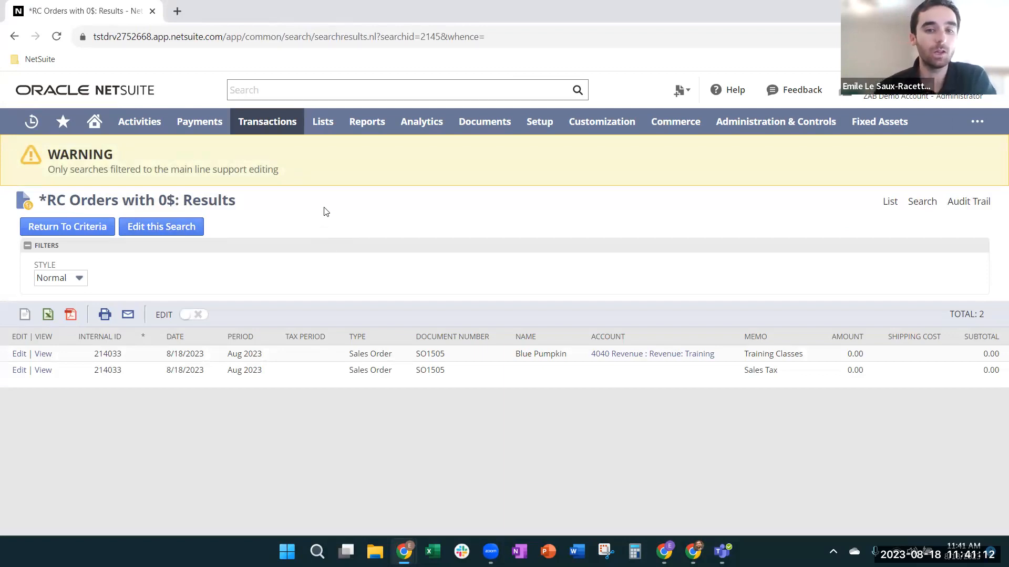
- Open the Blue Pumpkin sales order in a new tab to check its summary totals, and return to the search results
left_click(41, 356, "ctrl")
left_click(239, 12)
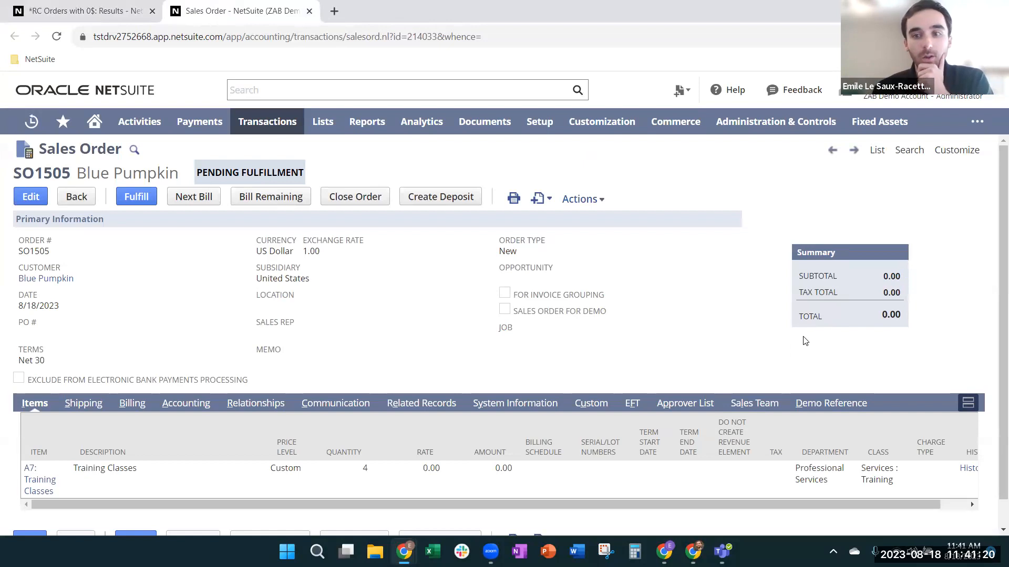
left_click(102, 9)
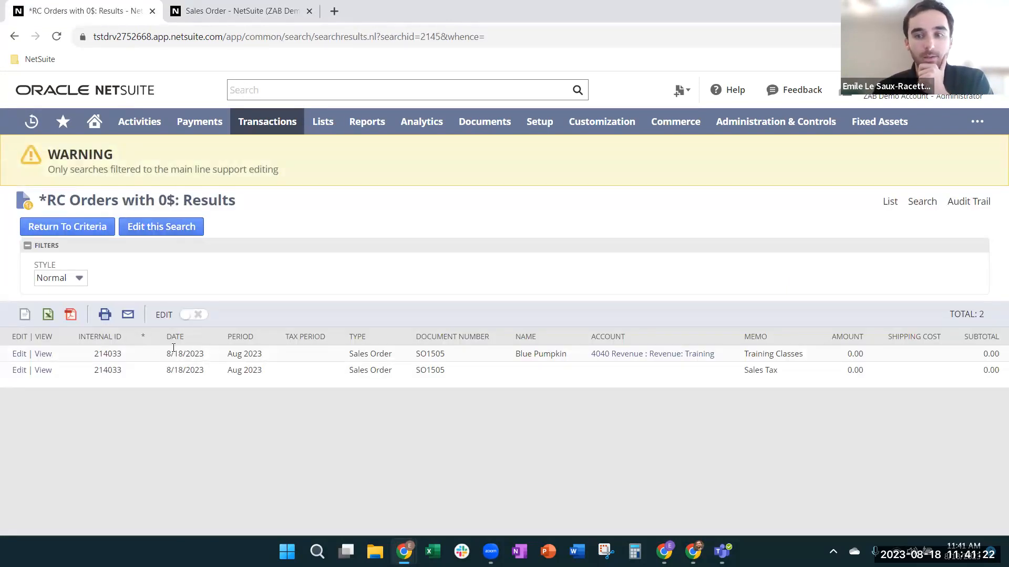
- Edit the *RC Orders with 0$ search and review its standard criteria, including the numeric formula
left_click(136, 230)
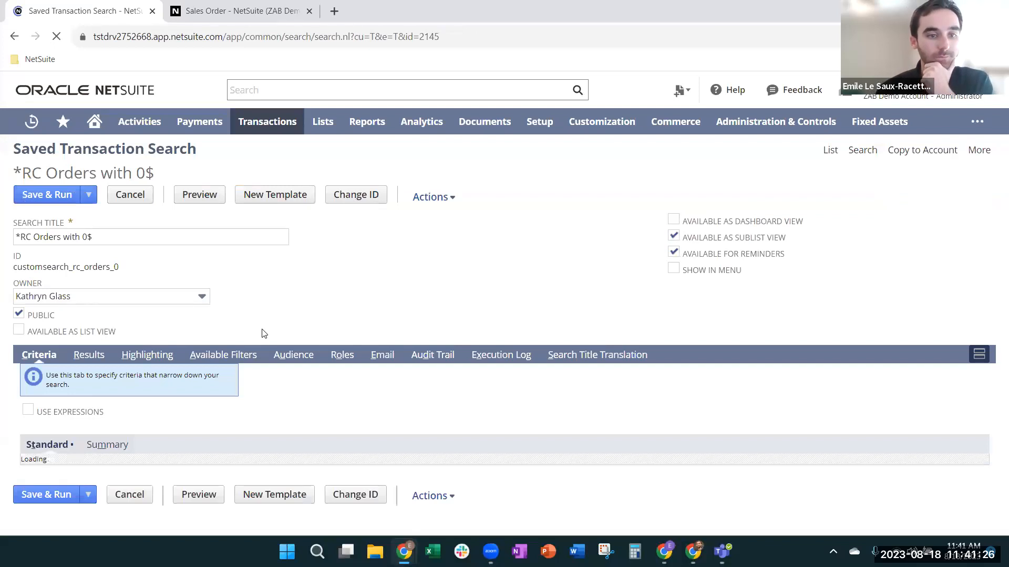
scroll(259, 334, "down", 1)
scroll(259, 336, "down", 3)
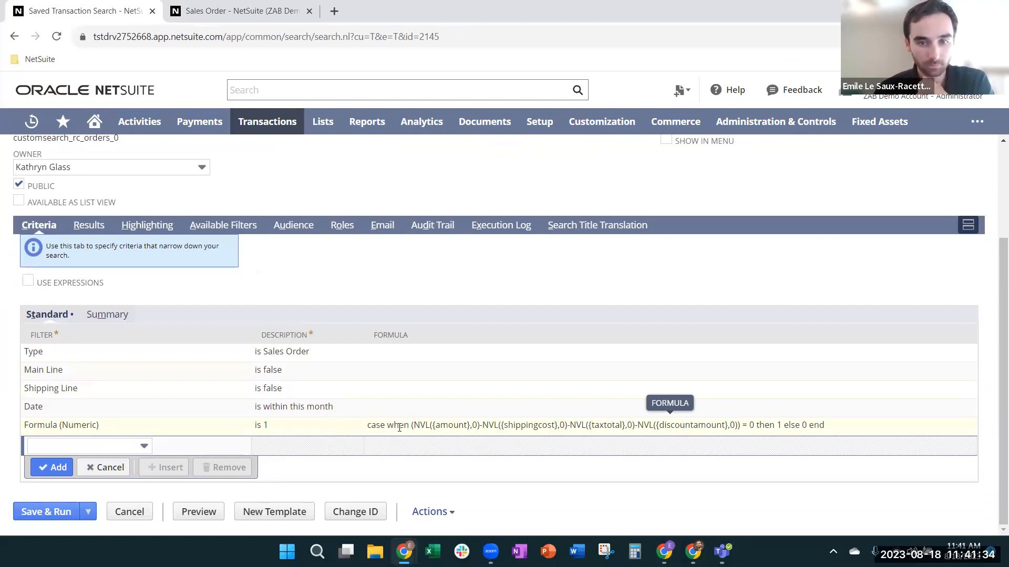
- Check the Subtotal field's help and field ID on the Blue Pumpkin sales order, and examine the order's summary amounts
left_click(234, 11)
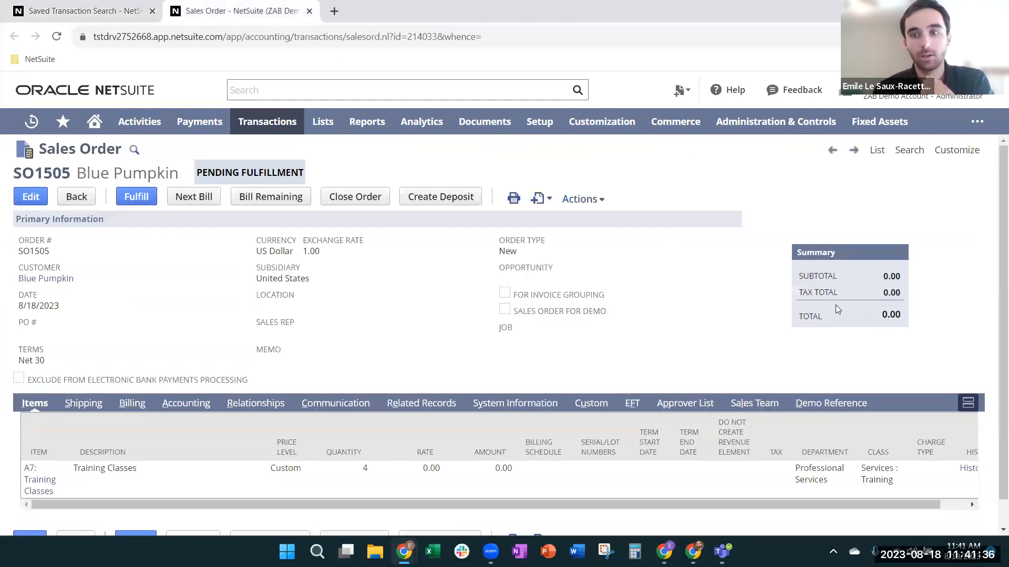
left_click(816, 279)
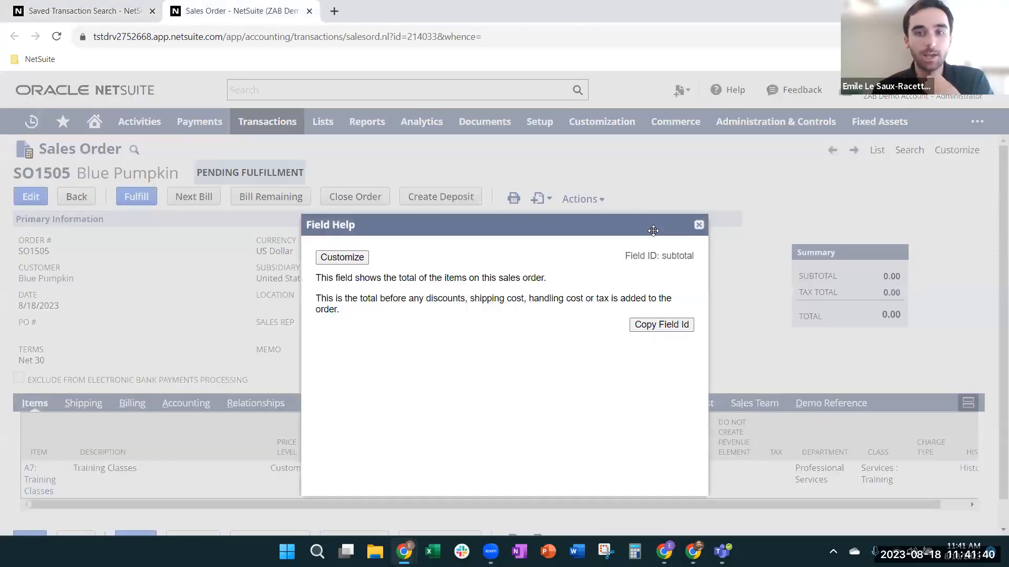
left_click_drag(665, 256, 694, 257)
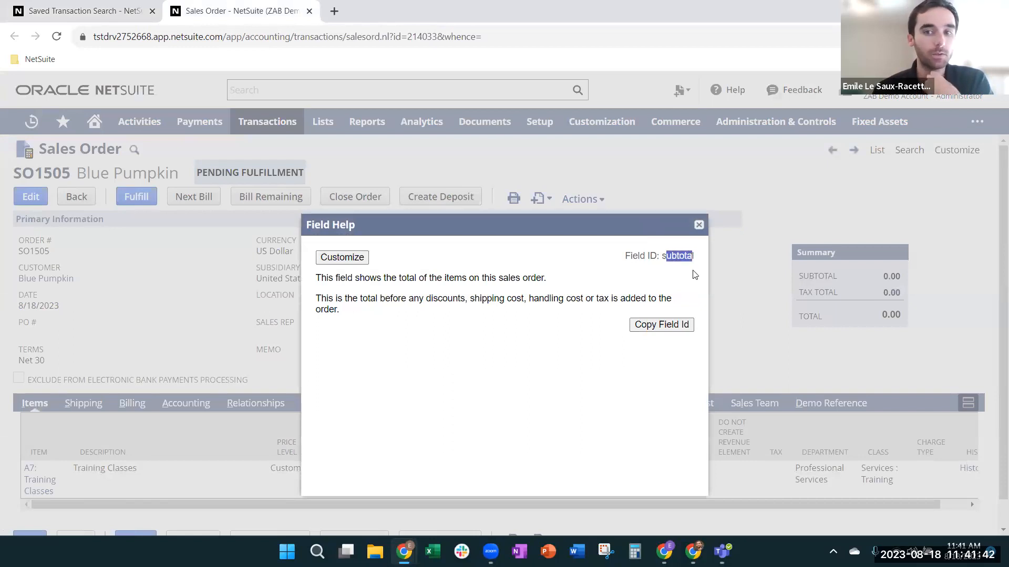
left_click(698, 225)
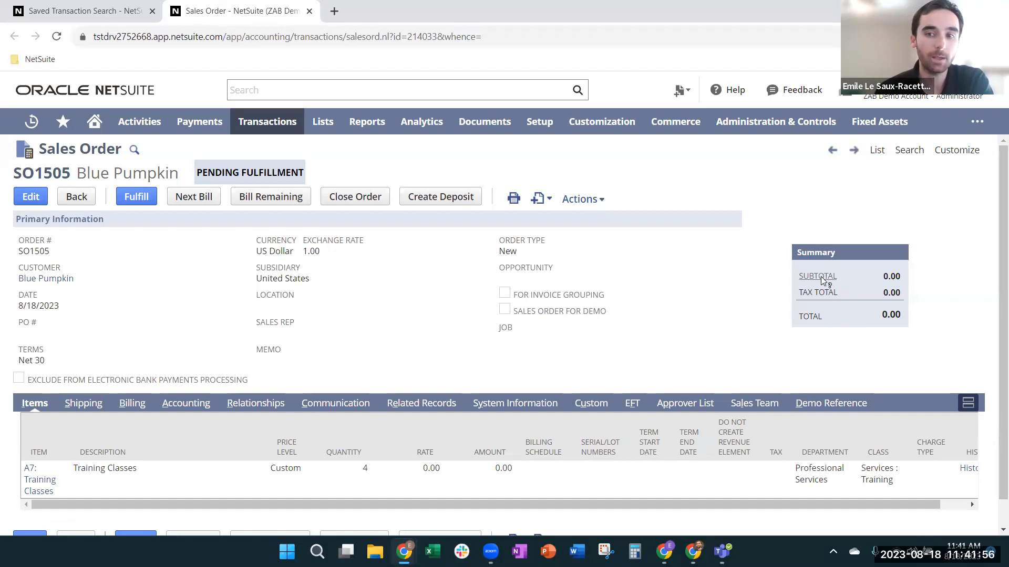
double_click(895, 315)
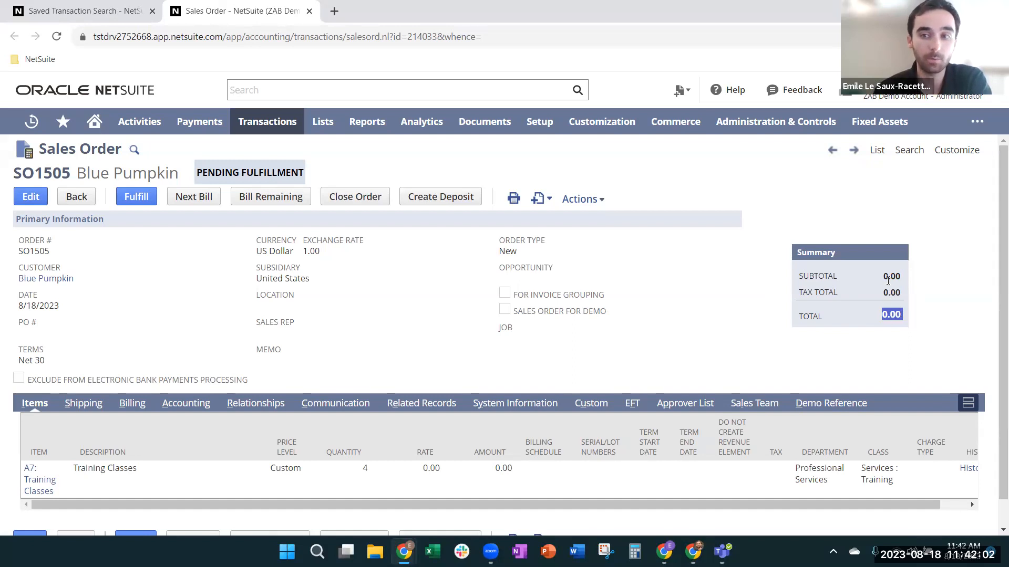
left_click_drag(868, 278, 908, 280)
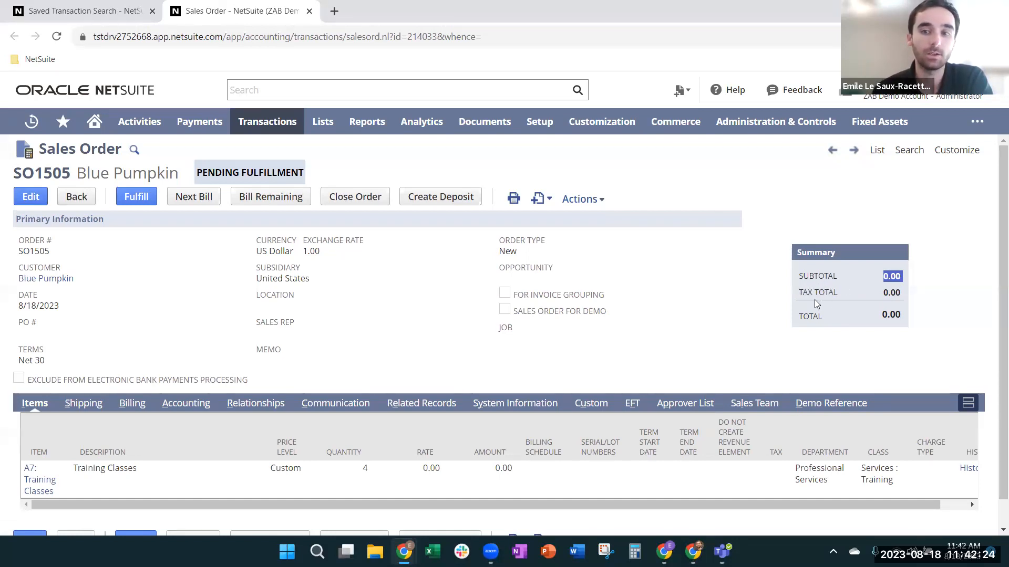
left_click(745, 303)
left_click_drag(795, 370, 850, 363)
left_click(847, 339)
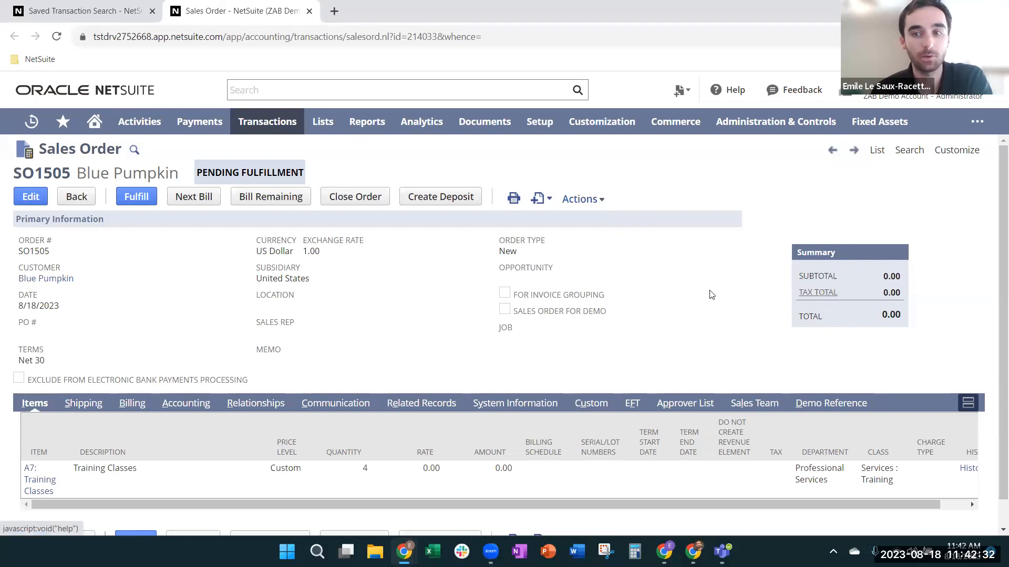
- Compare the search's numeric formula criterion with the summary section of the Blue Pumpkin sales order
left_click(91, 6)
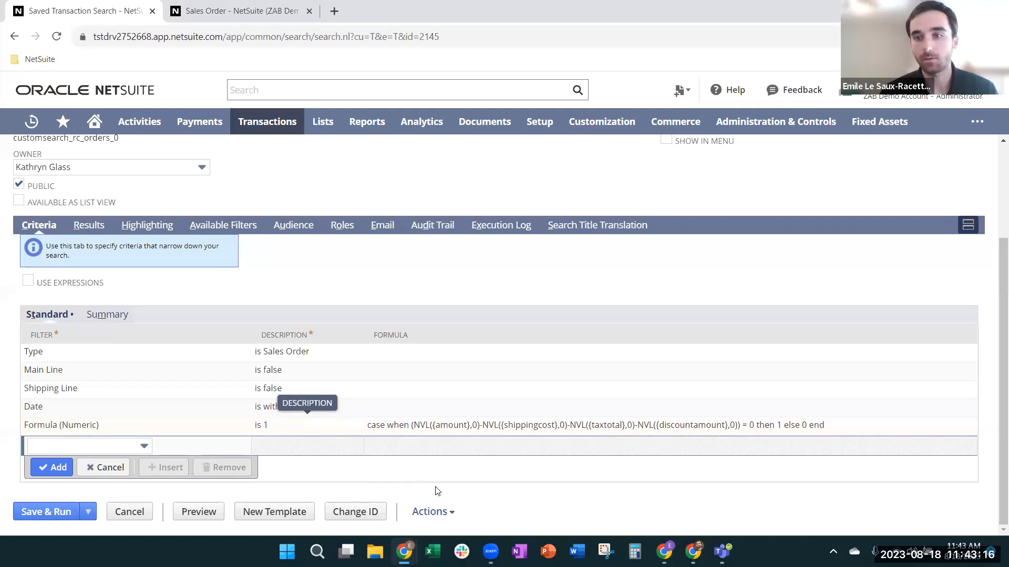
key("ctrl+Tab")
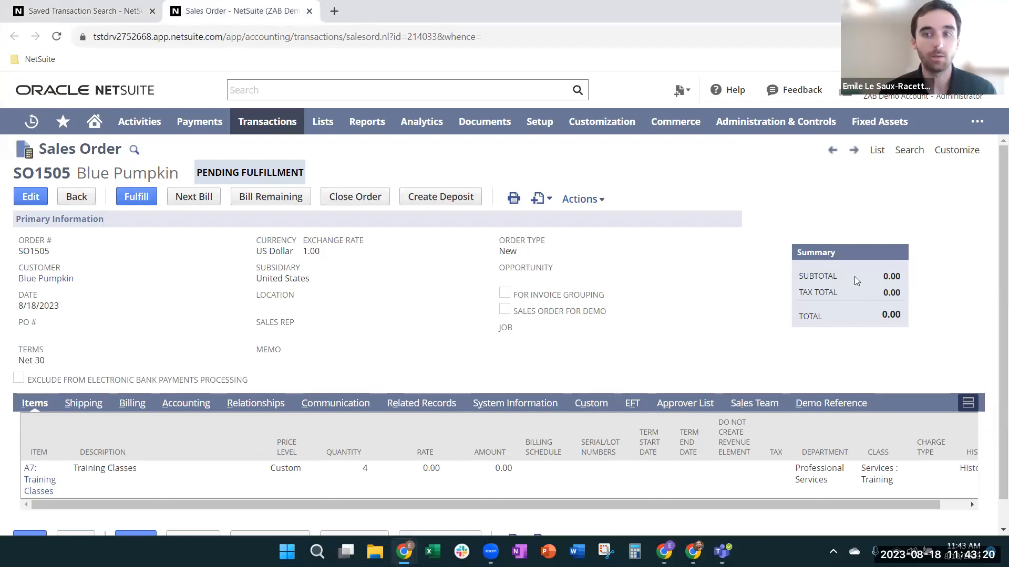
- Look for a subtotal field among the available result columns of the *RC Orders with 0$ search, discard the new line and review the existing columns
left_click(96, 17)
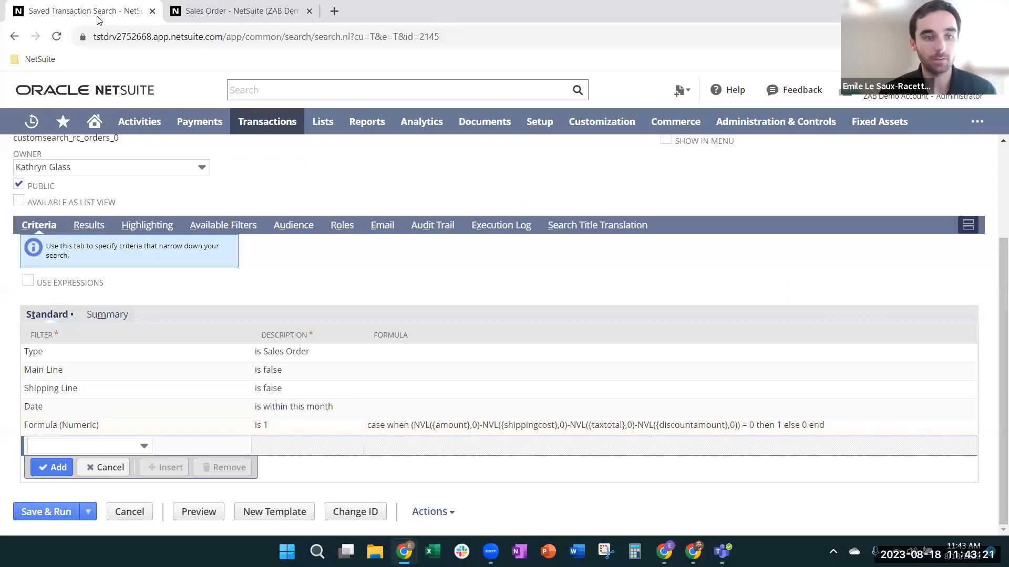
left_click(90, 225)
left_click(82, 446)
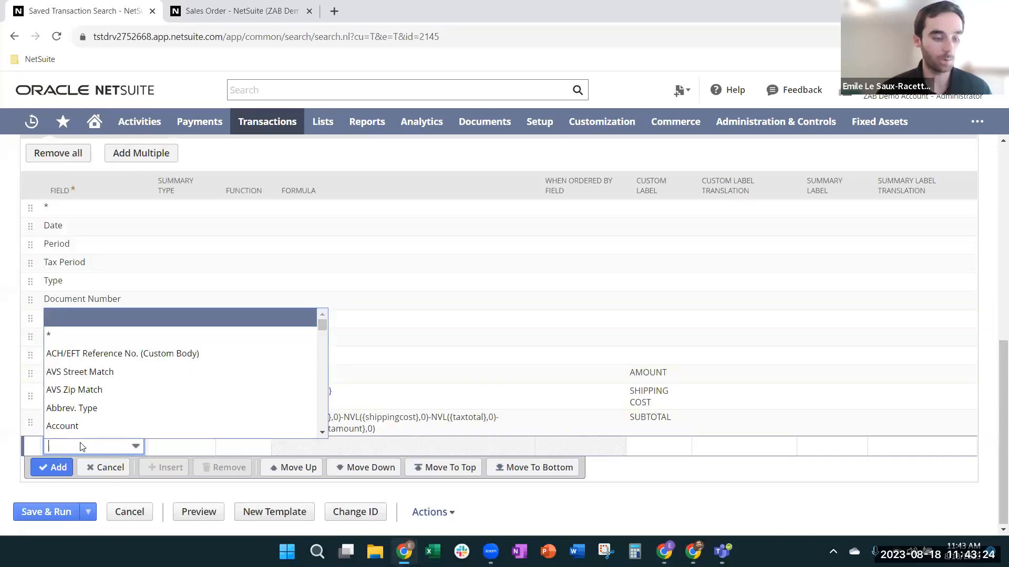
type("Submission Id")
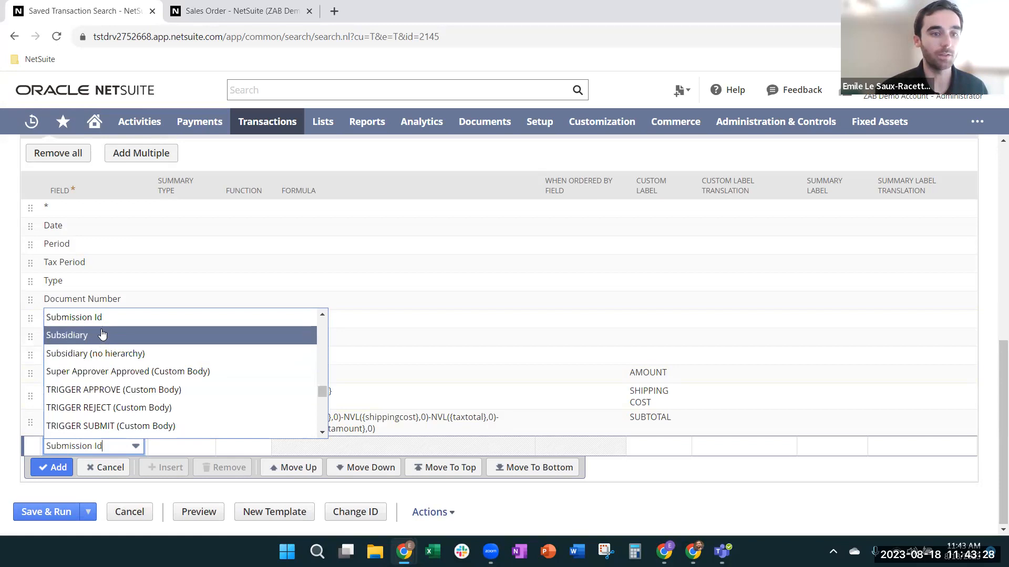
left_click(106, 466)
scroll(72, 287, "up", 1)
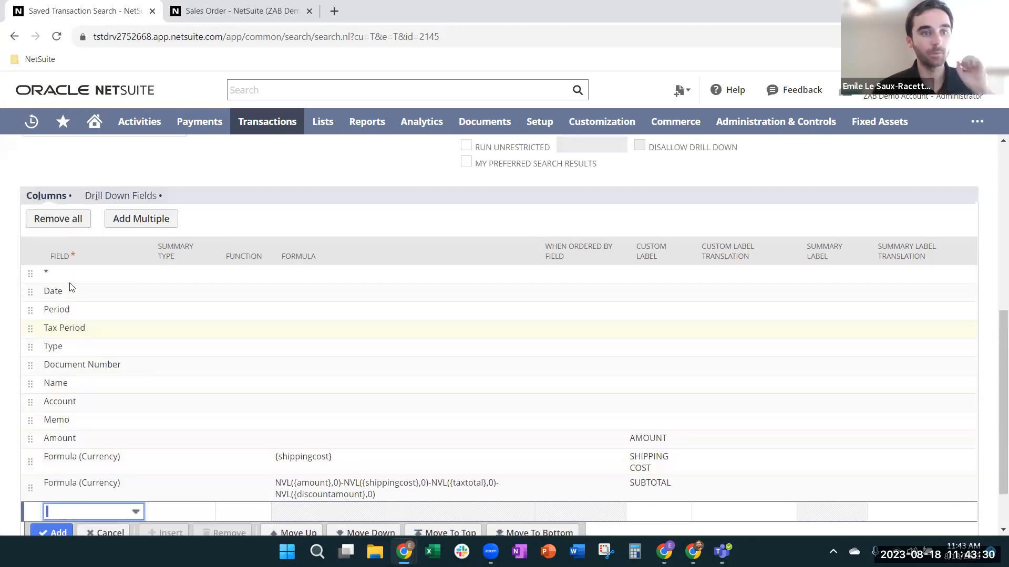
scroll(45, 180, "up", 3)
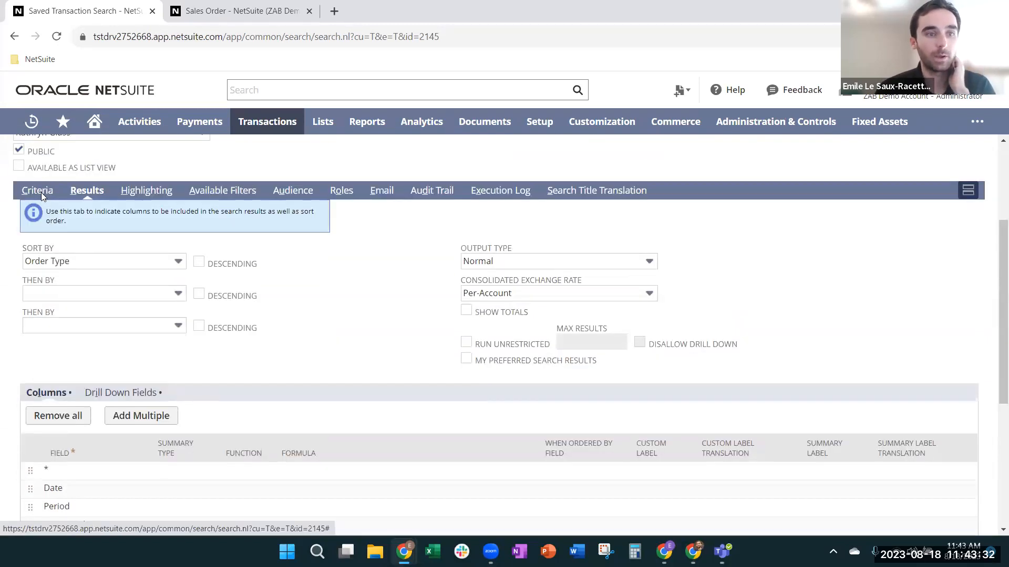
- Open the Formula (Numeric) criterion of the *RC Orders with 0$ search and examine its NVL expression for amount, shipping, tax and discount
left_click(41, 193)
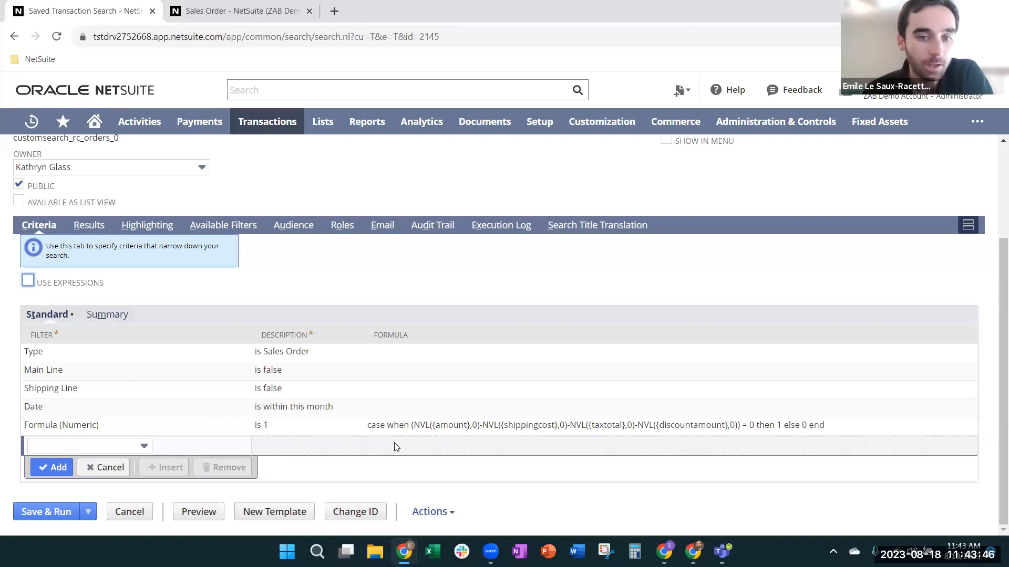
left_click(221, 429)
left_click(165, 430)
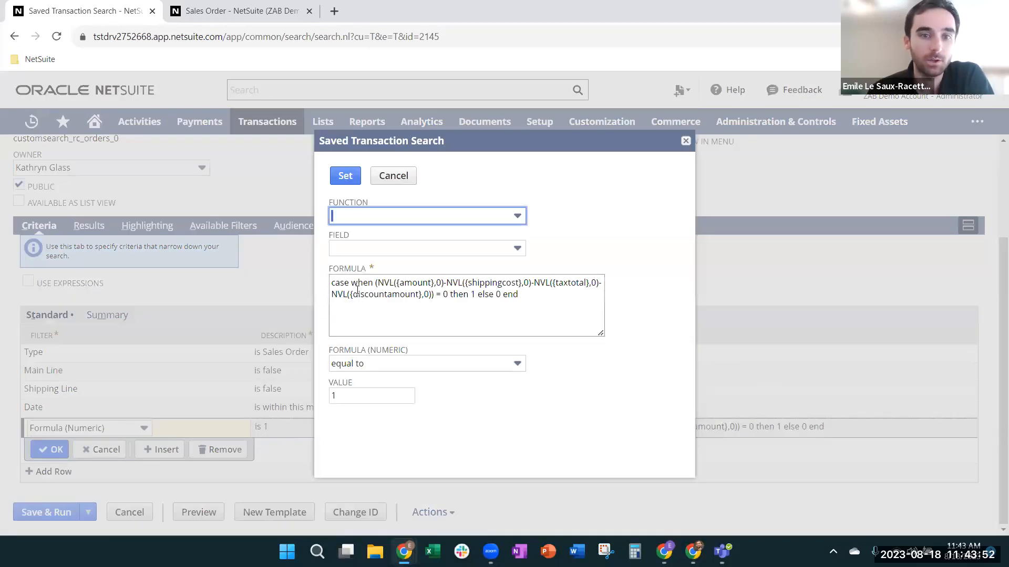
left_click_drag(378, 284, 394, 284)
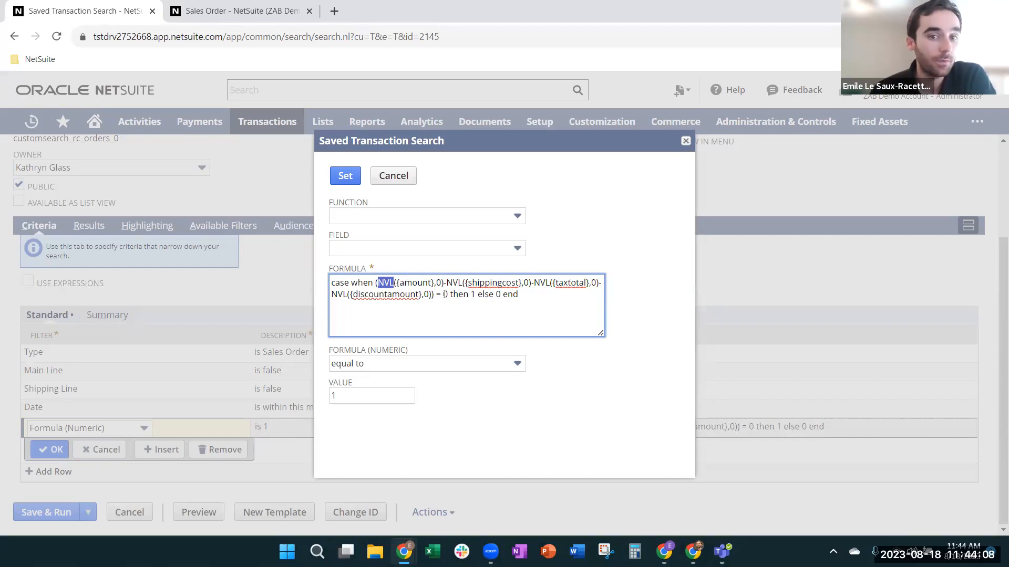
left_click_drag(373, 284, 443, 294)
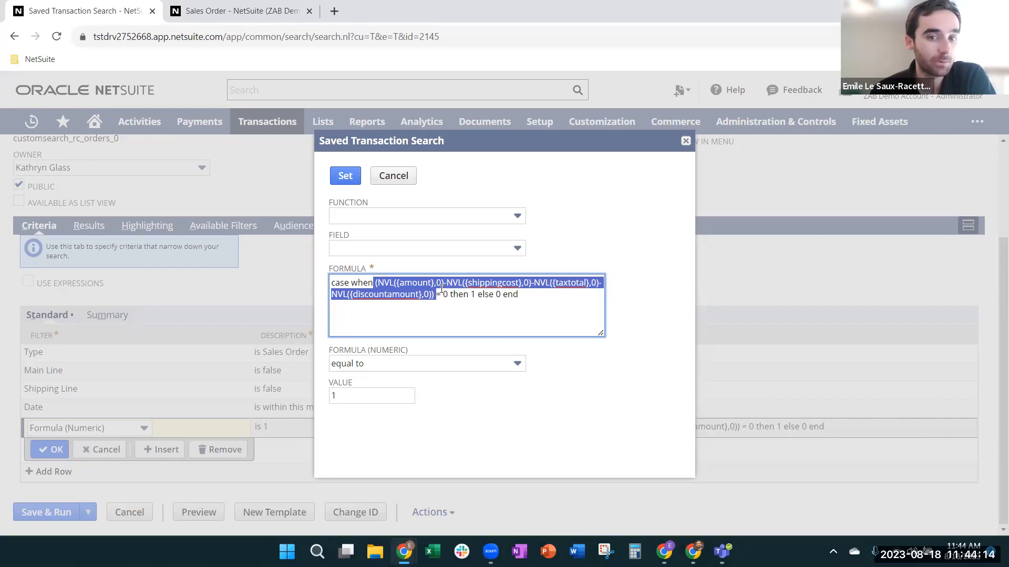
left_click(471, 295)
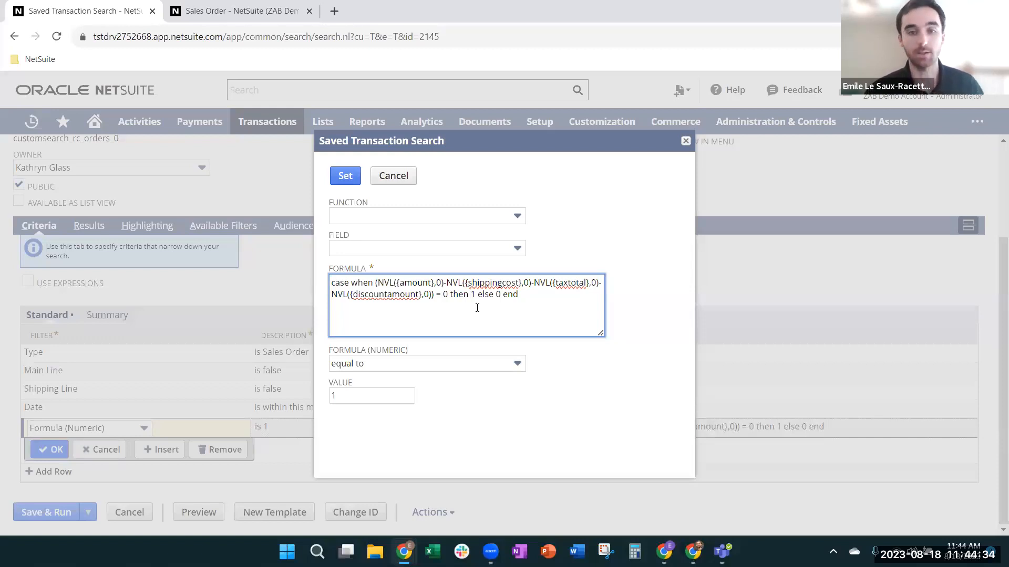
- Examine the comparison value and the then and else results of the criterion's case formula
double_click(445, 295)
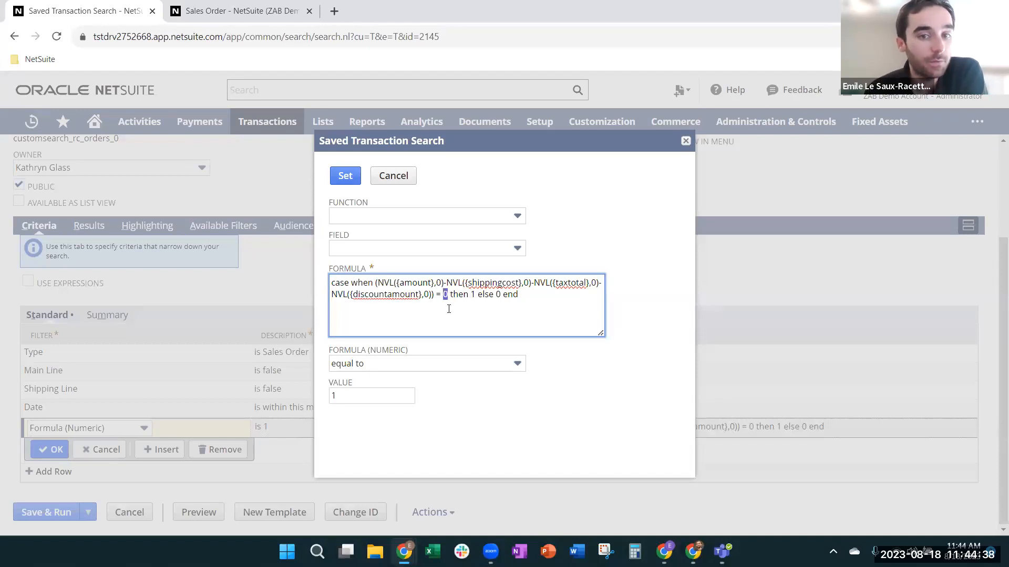
double_click(472, 294)
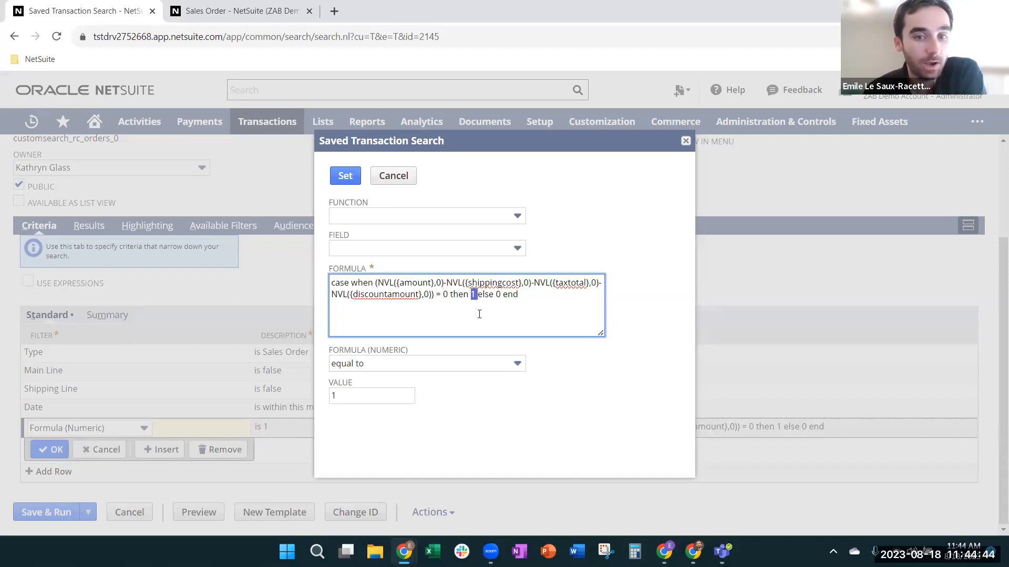
left_click(482, 296)
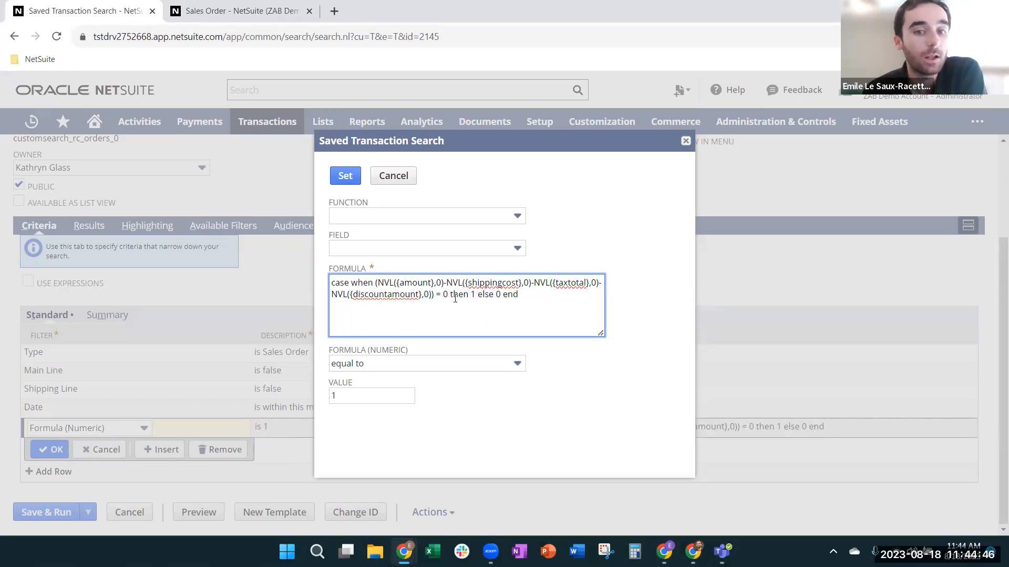
double_click(498, 295)
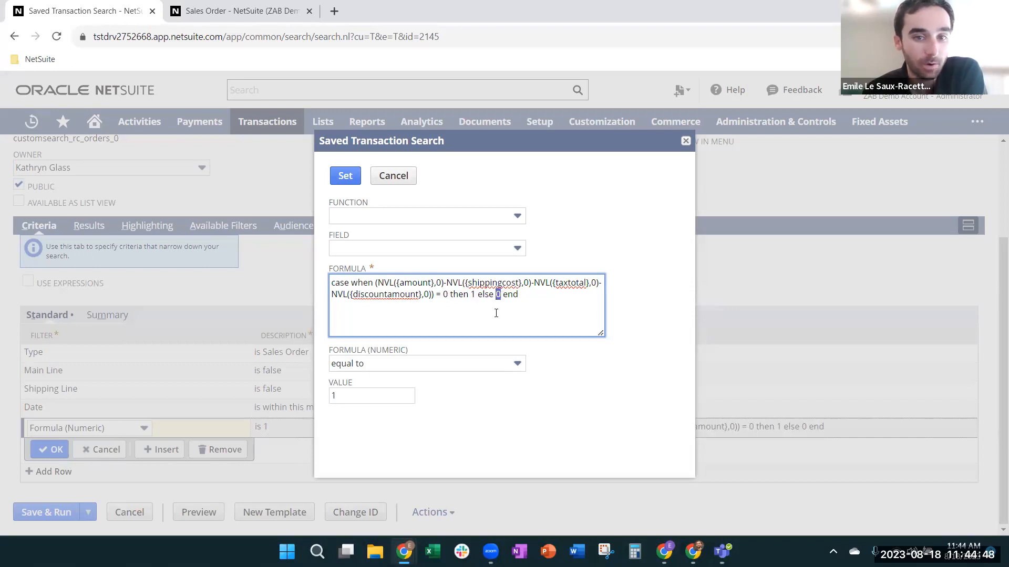
- Compare the formula's condition and then result with the criterion's numeric operator and value, and close the criterion without applying edits
left_click(382, 364)
left_click(437, 407)
left_click(371, 397)
double_click(332, 397)
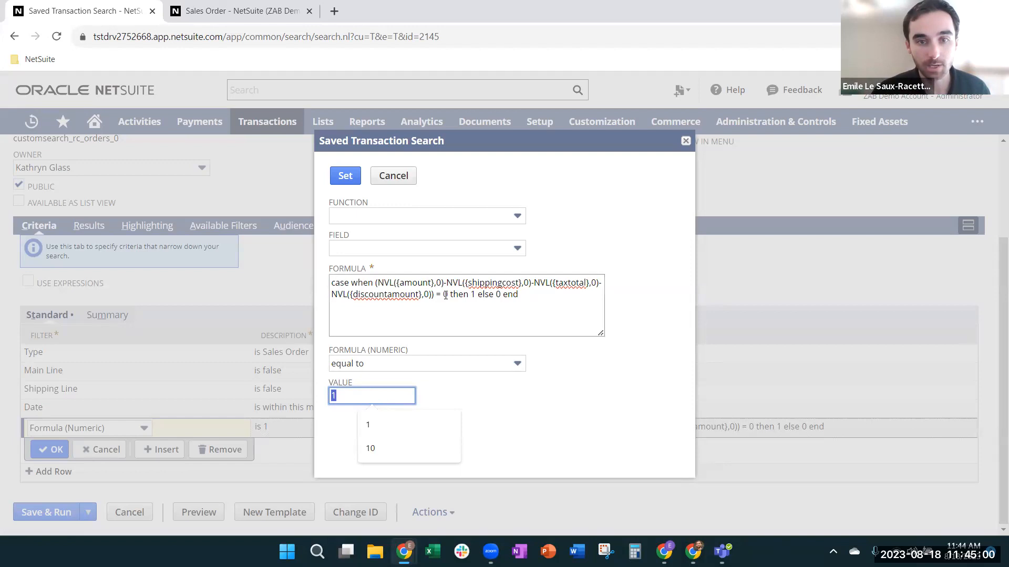
left_click_drag(446, 294, 375, 282)
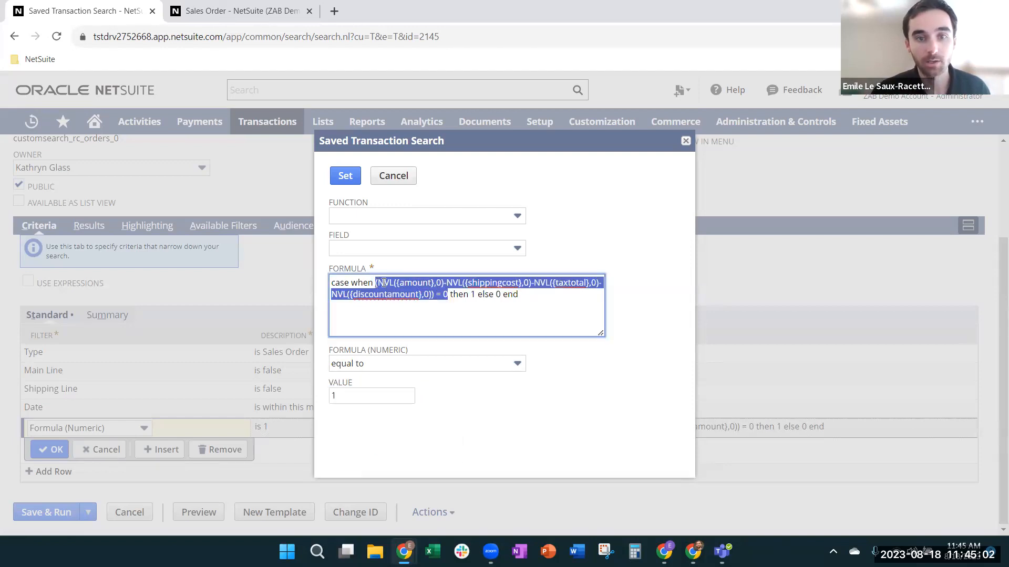
double_click(473, 294)
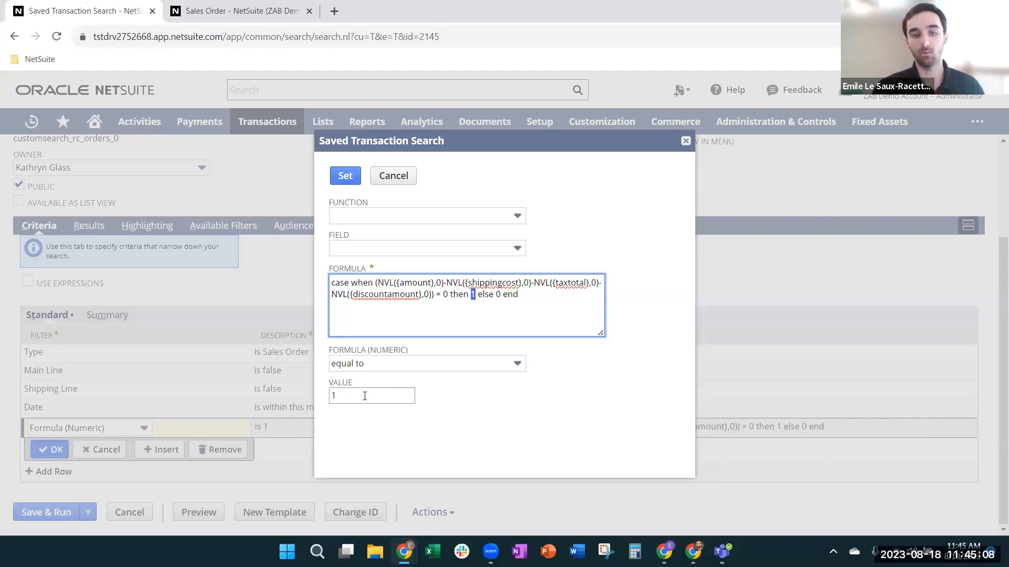
left_click(385, 174)
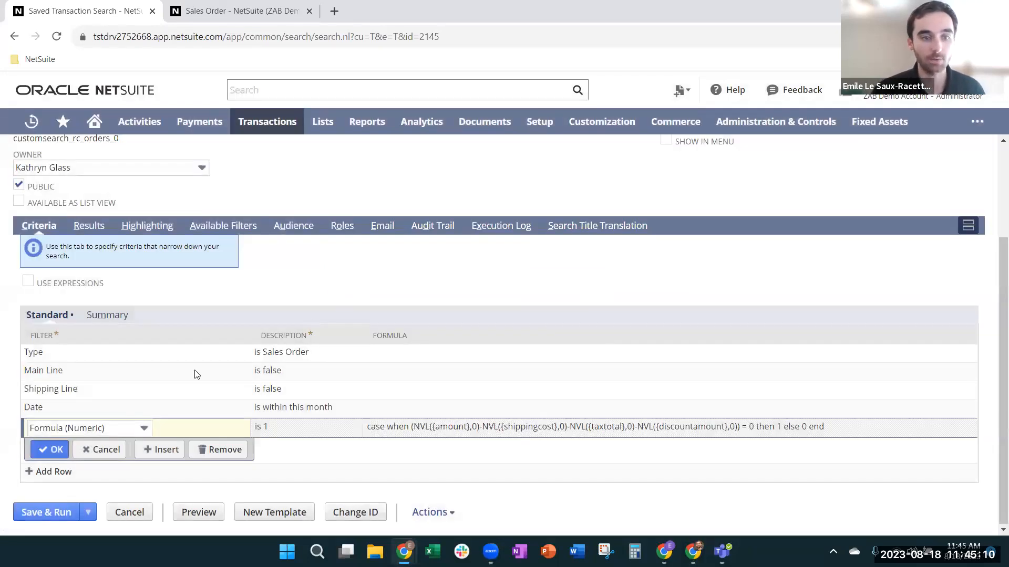
left_click(50, 451)
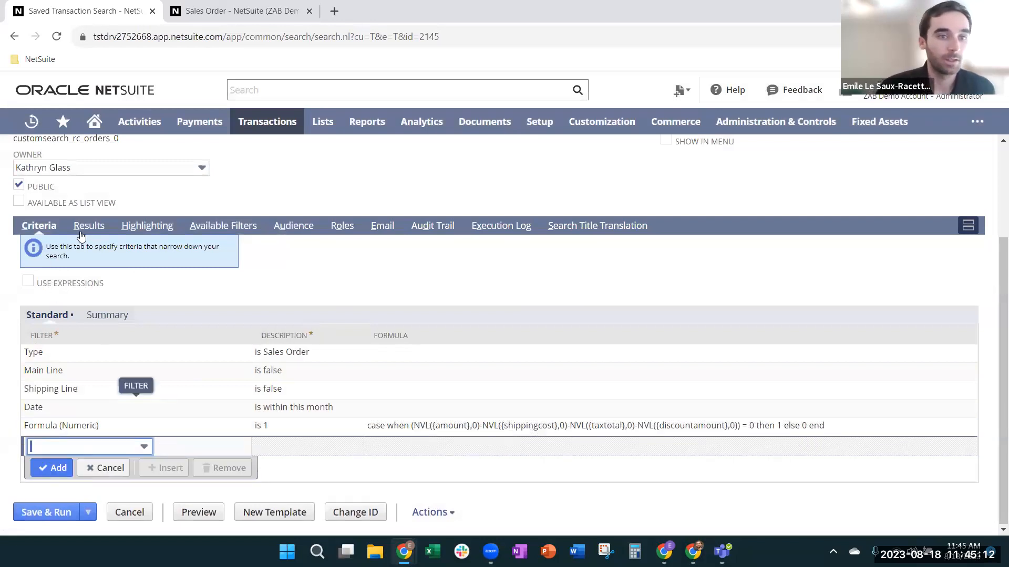
- Review the result columns, including the SUBTOTAL currency formula, and save and run the *RC Orders with 0$ search
left_click(81, 230)
scroll(223, 342, "down", 7)
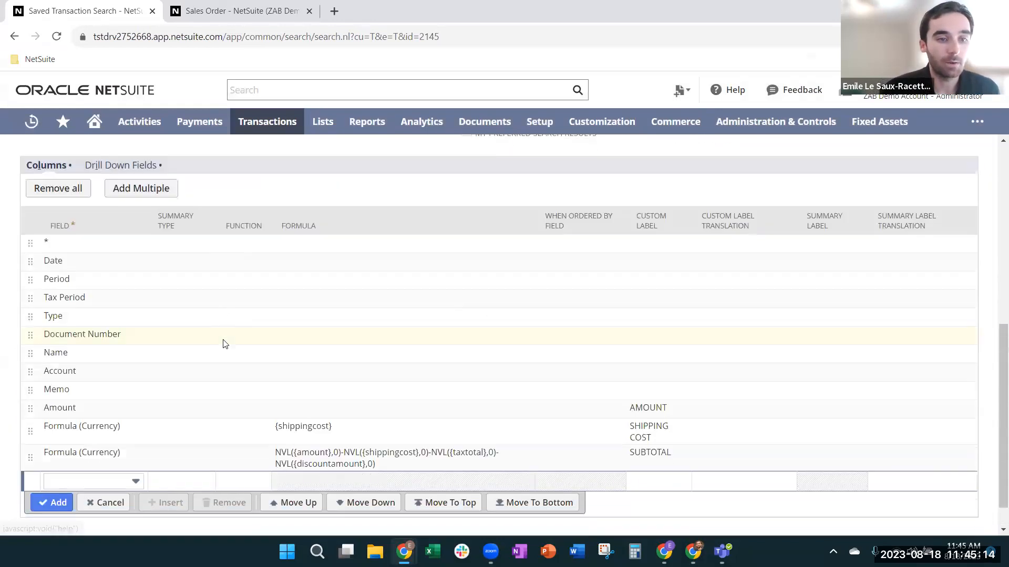
scroll(119, 256, "down", 1)
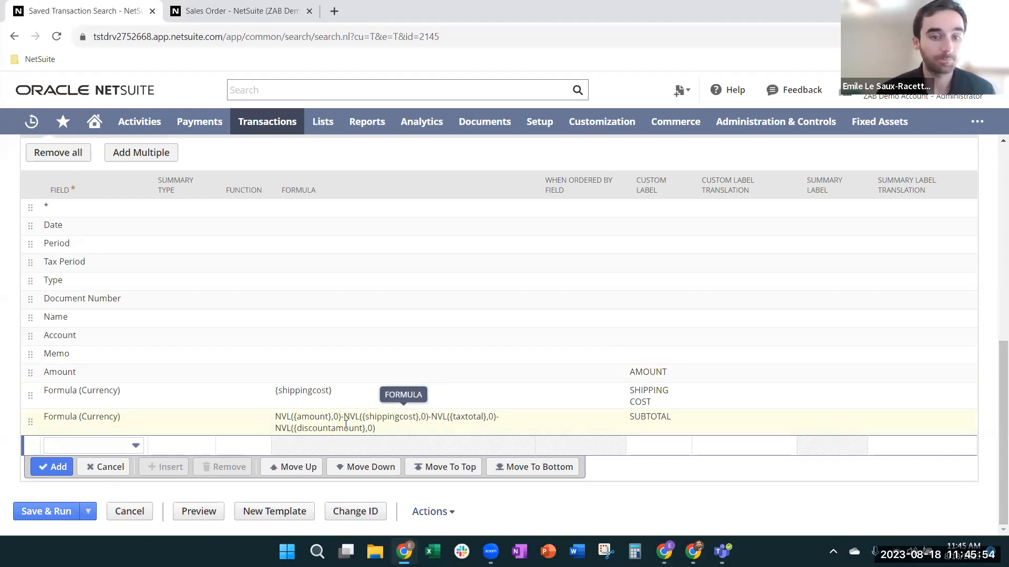
left_click(53, 511)
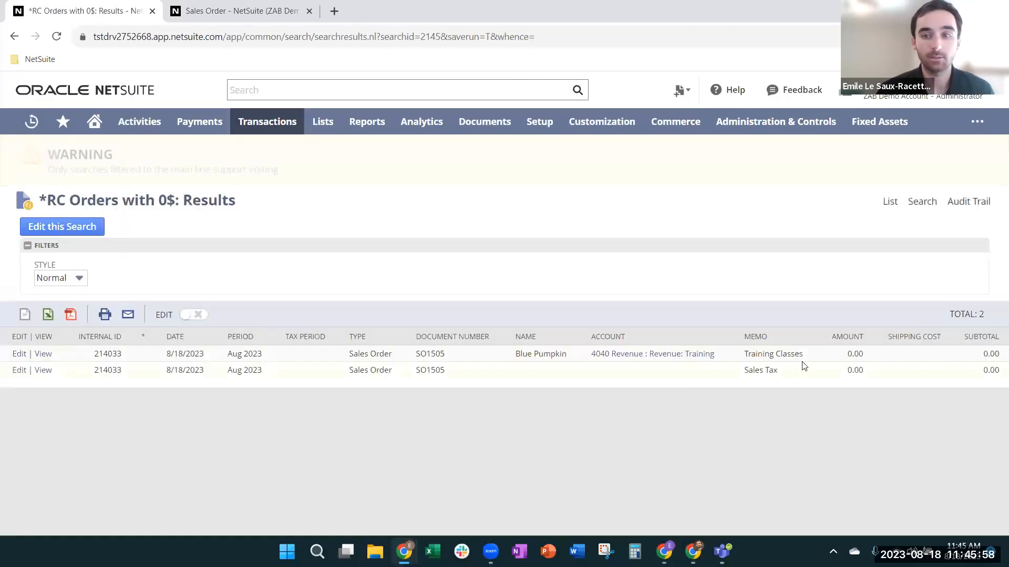